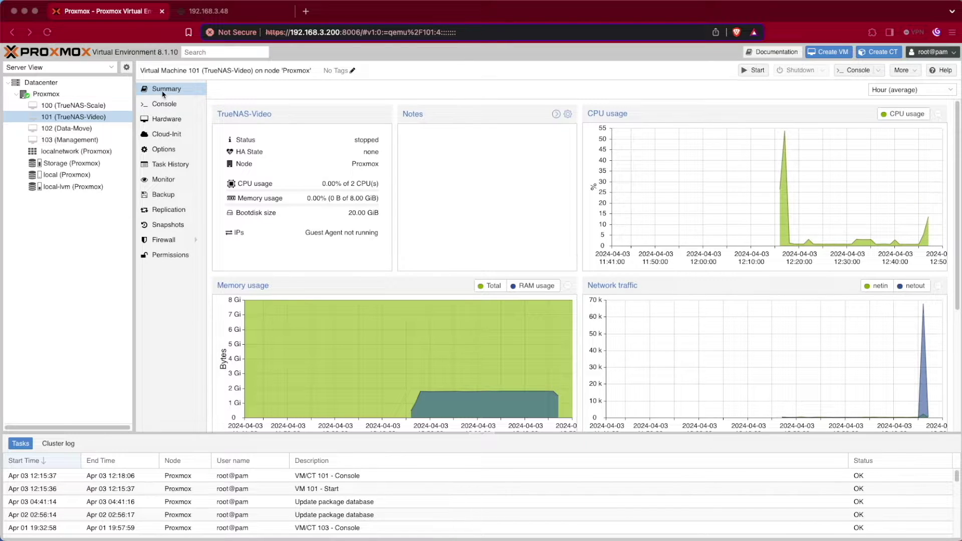
# Add a 300 GiB hard disk on the Storage pool to the TrueNAS-Video VM's hardware.
pyautogui.click(168, 125)
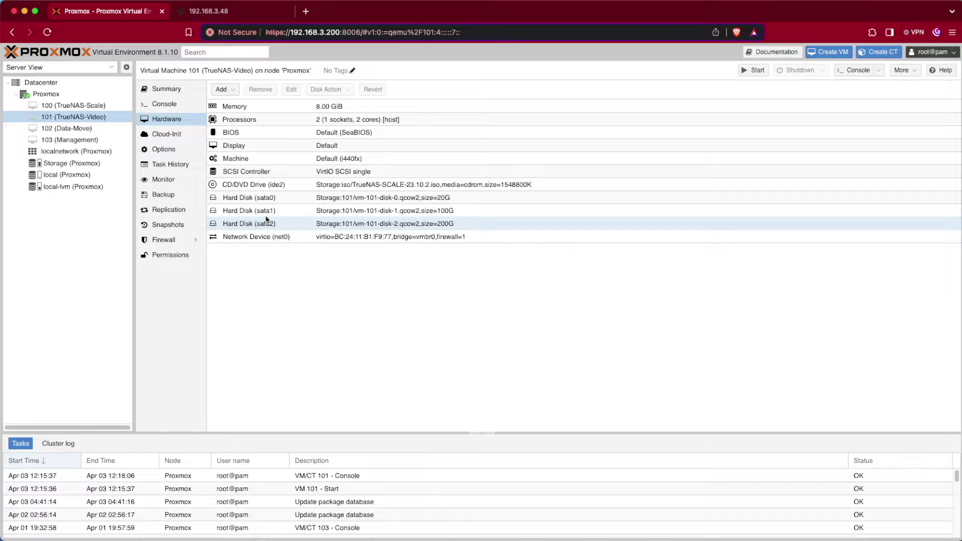
pyautogui.click(236, 91)
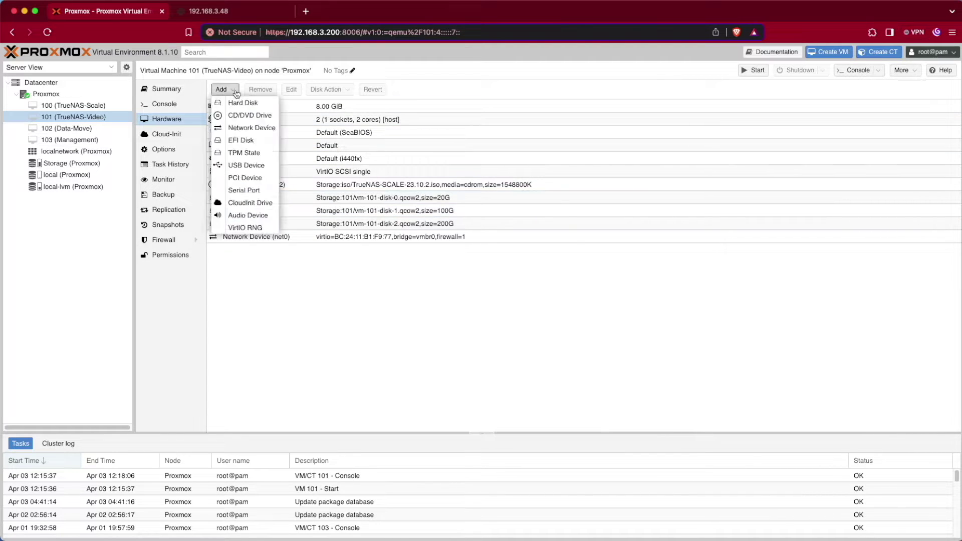
pyautogui.click(242, 103)
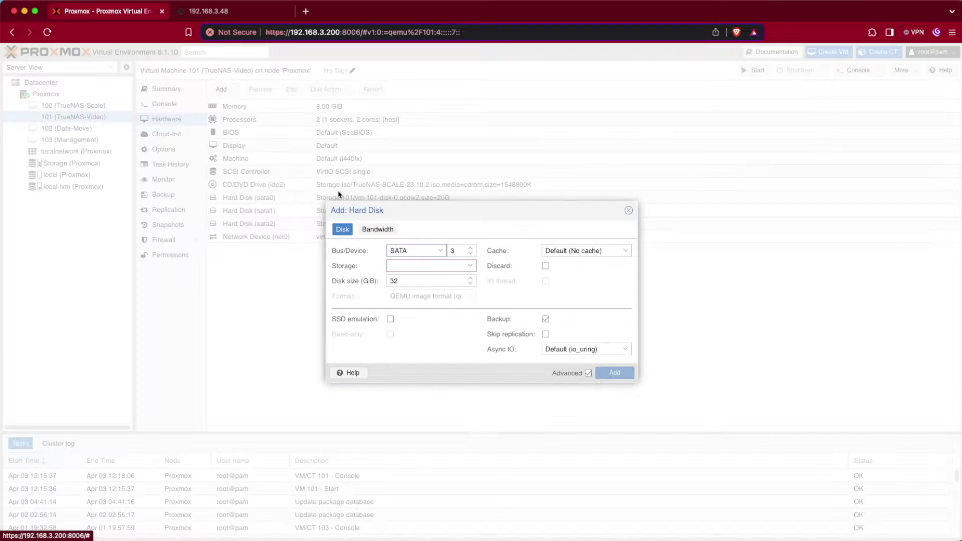
pyautogui.click(467, 268)
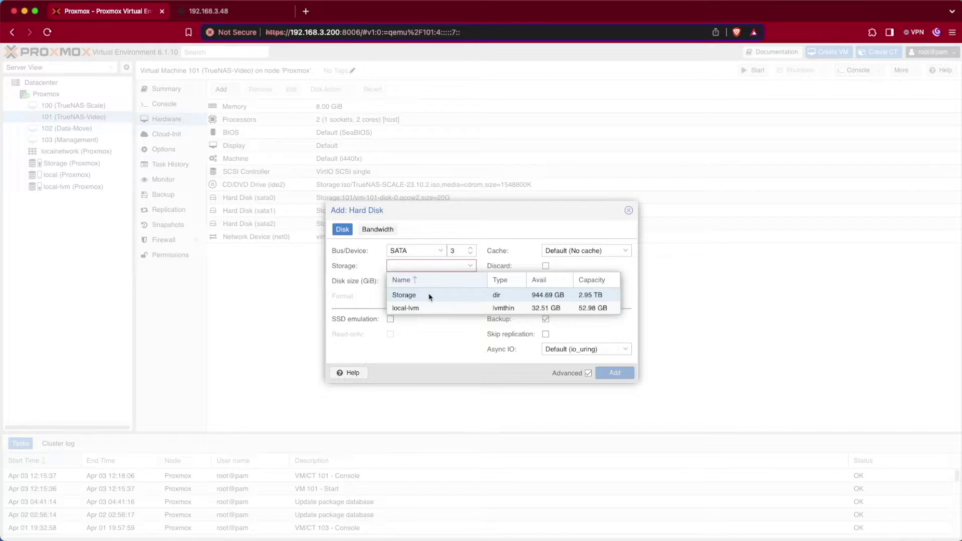
pyautogui.click(430, 296)
pyautogui.press('Tab')
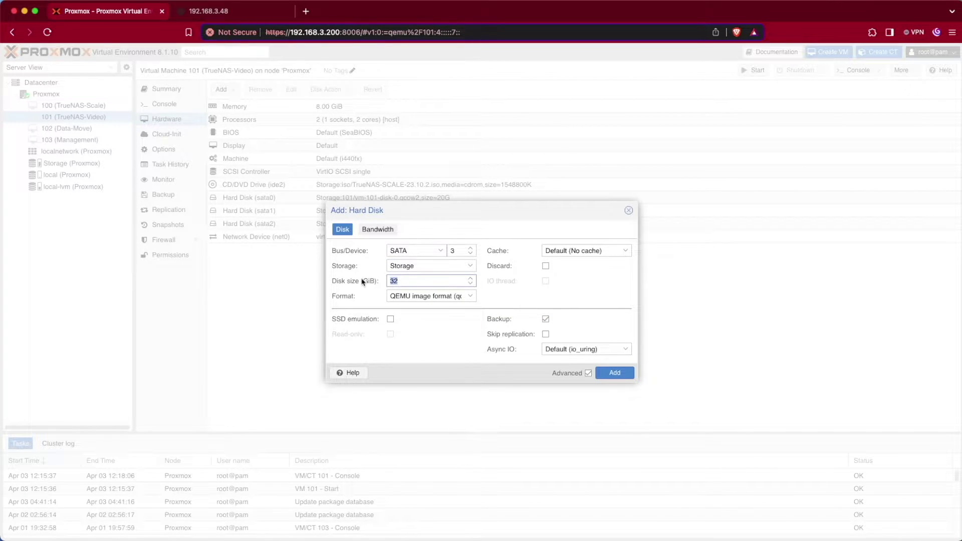
pyautogui.write('300')
# Create the 300 GiB disk and review the VM 101 configure task output.
pyautogui.click(614, 372)
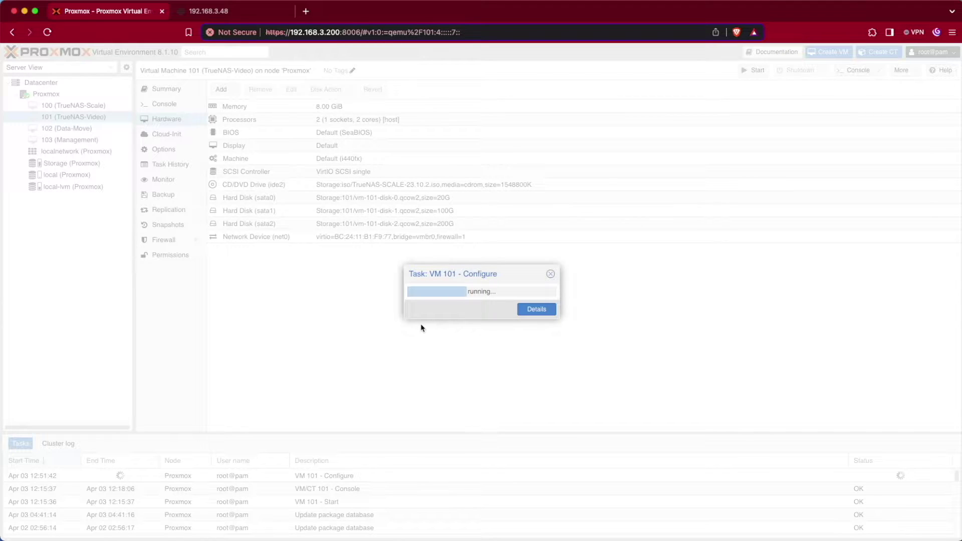
pyautogui.click(548, 310)
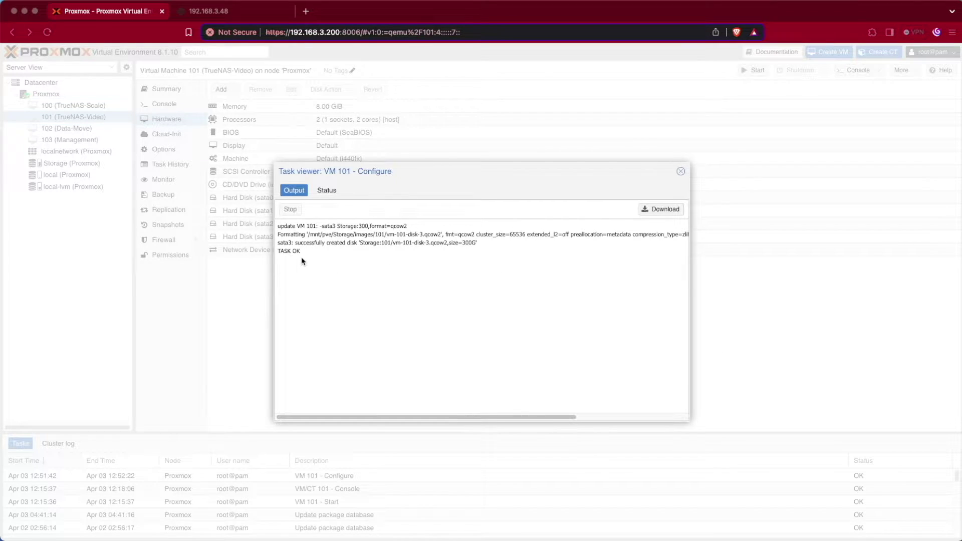
pyautogui.click(681, 172)
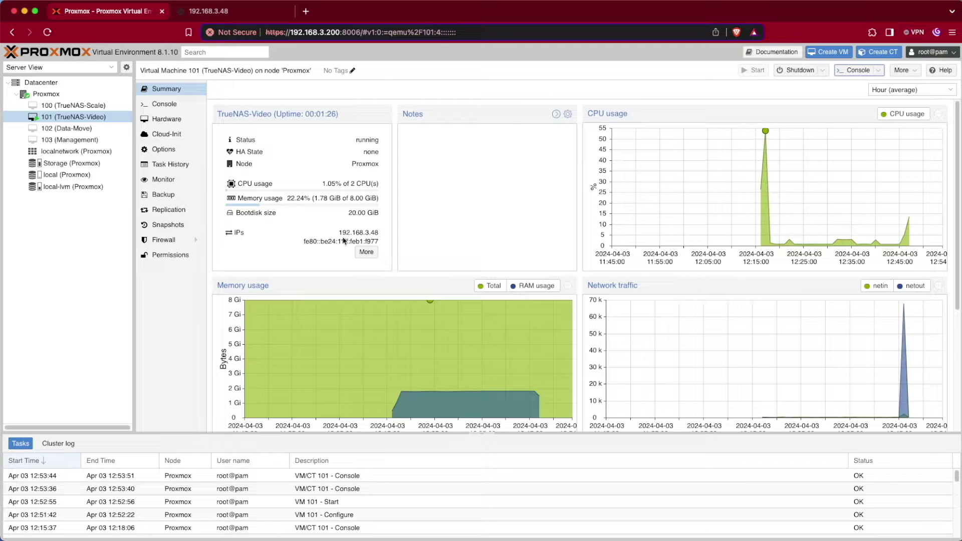
# Log in to TrueNAS at 192.168.3.48 as admin and go to the Storage Dashboard.
pyautogui.click(235, 12)
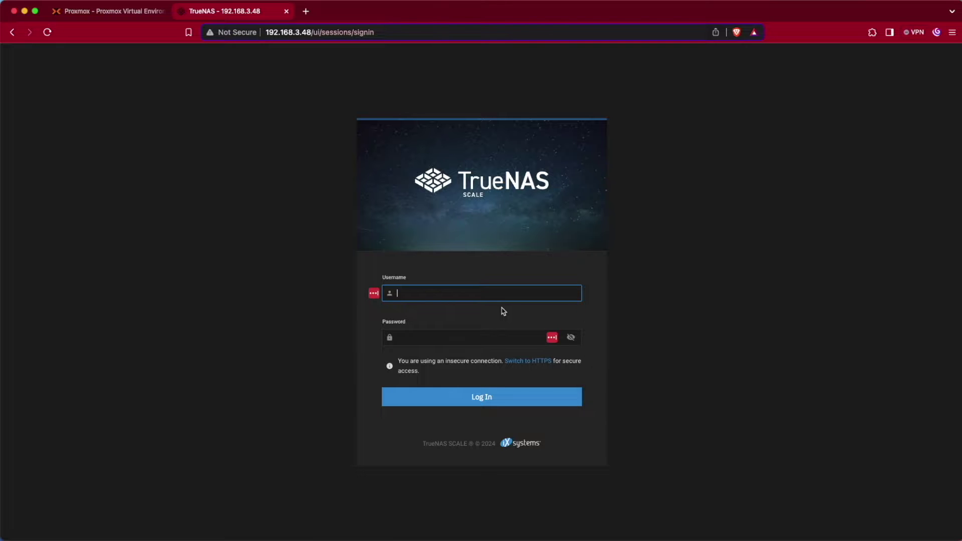
pyautogui.write('admin')
pyautogui.press('Tab')
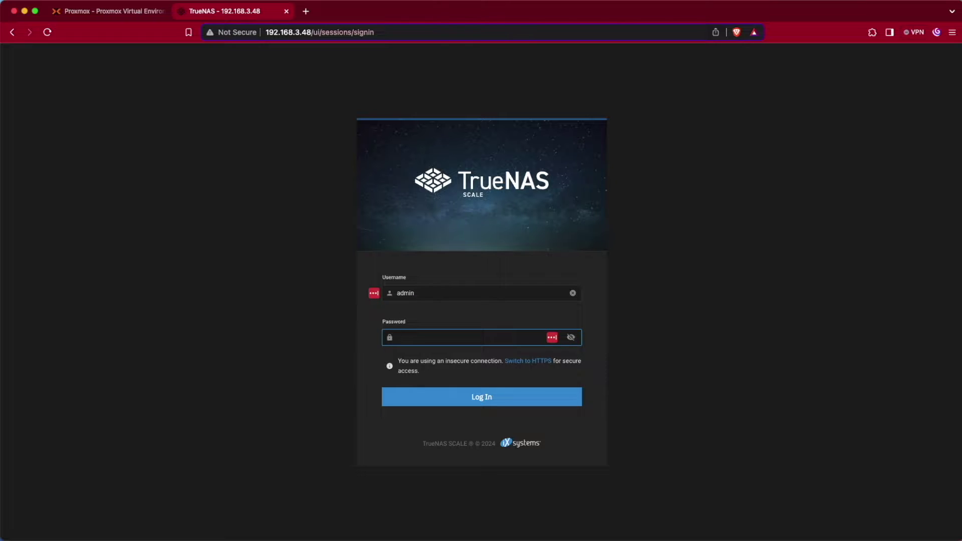
pyautogui.write('••••••')
pyautogui.press('Return')
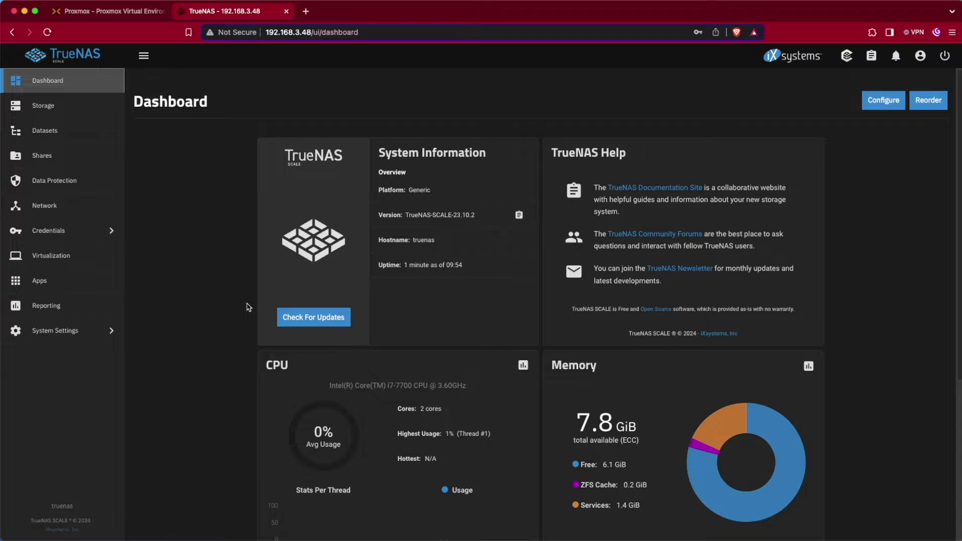
pyautogui.click(31, 113)
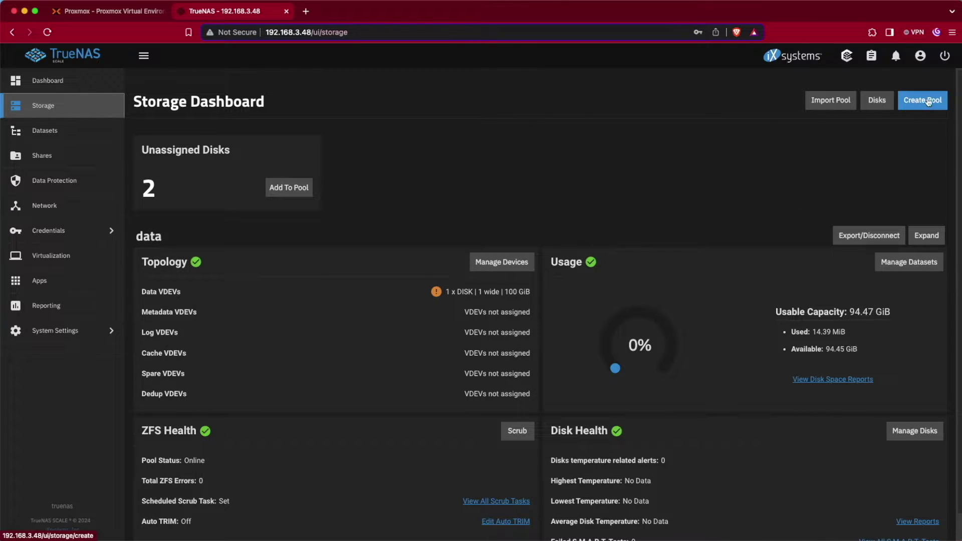
# Launch the Create Pool wizard from the Storage Dashboard.
pyautogui.click(874, 102)
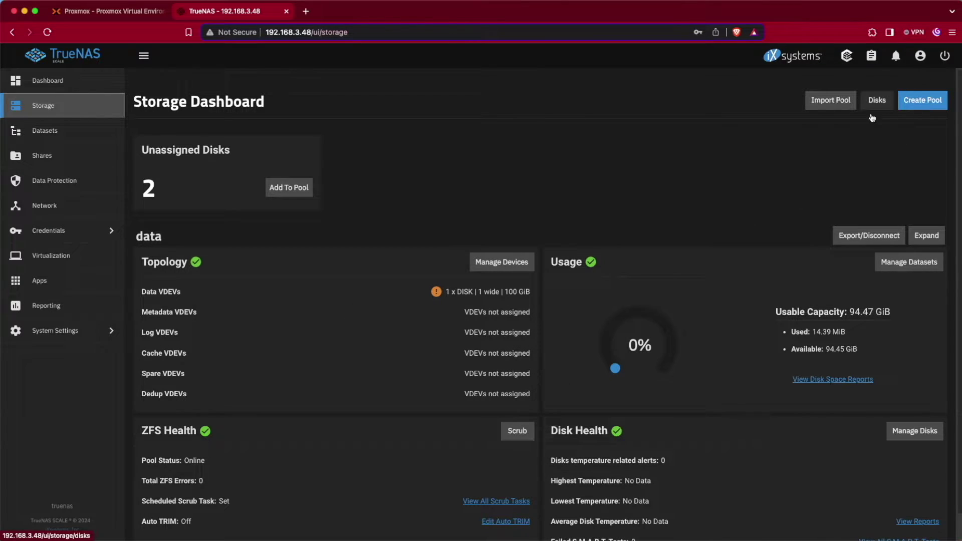
pyautogui.click(917, 106)
# Name the pool 'backup' and choose the Stripe data layout.
pyautogui.click(274, 194)
pyautogui.write('backup')
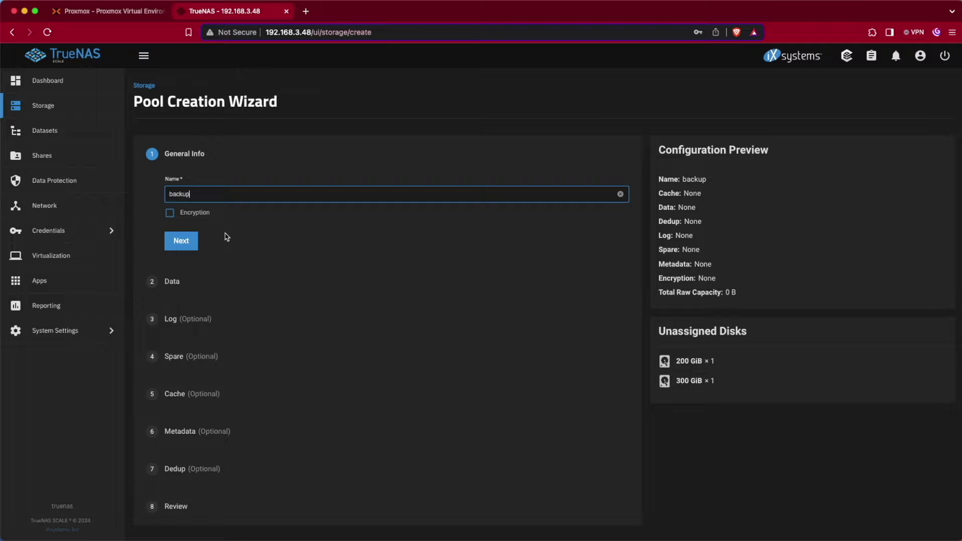
pyautogui.click(181, 241)
pyautogui.click(266, 259)
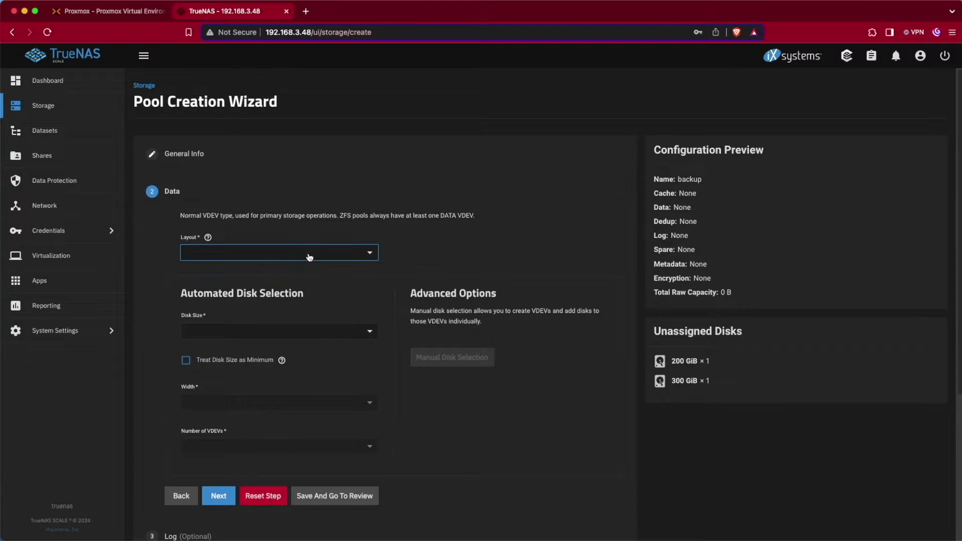
pyautogui.click(282, 272)
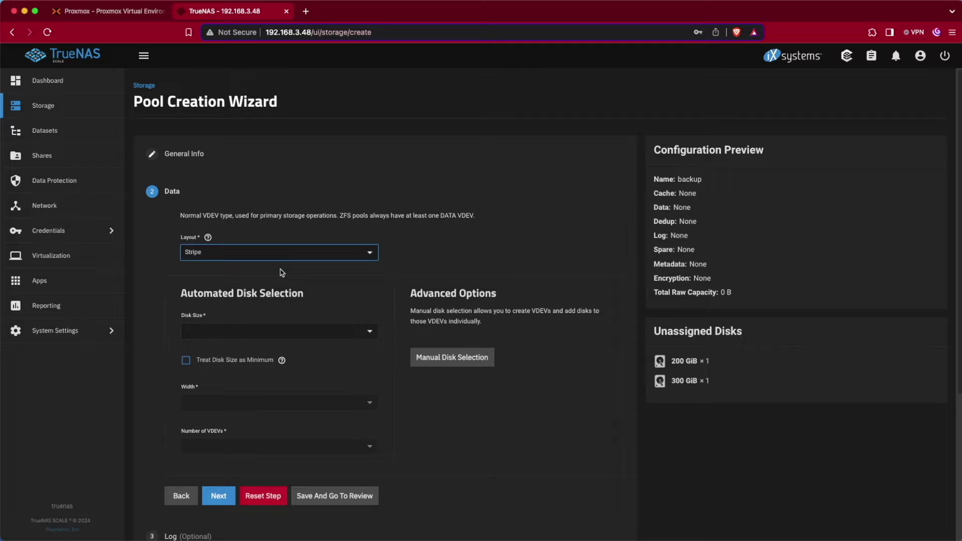
pyautogui.click(345, 253)
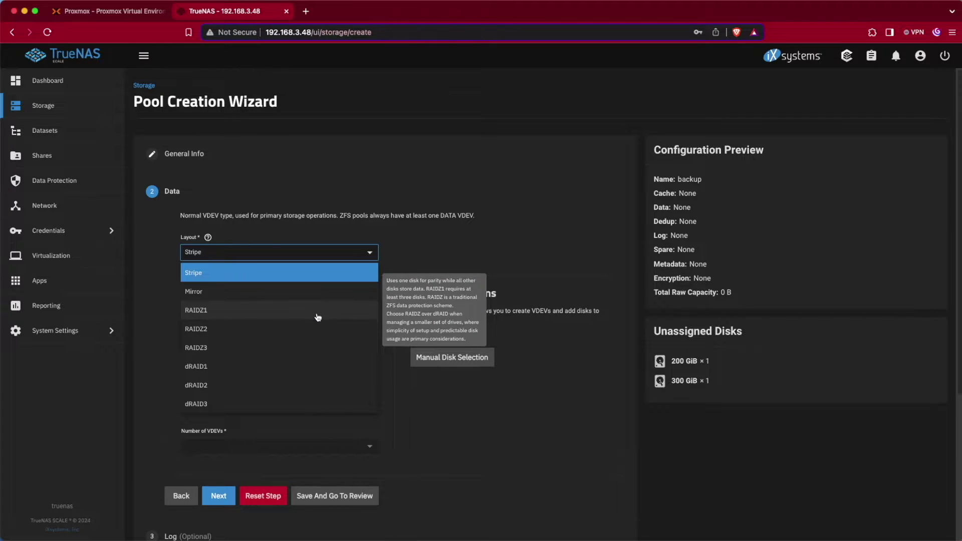
pyautogui.click(282, 275)
# Use the 300 GiB HDD as the stripe disk and advance to the Review step.
pyautogui.click(326, 340)
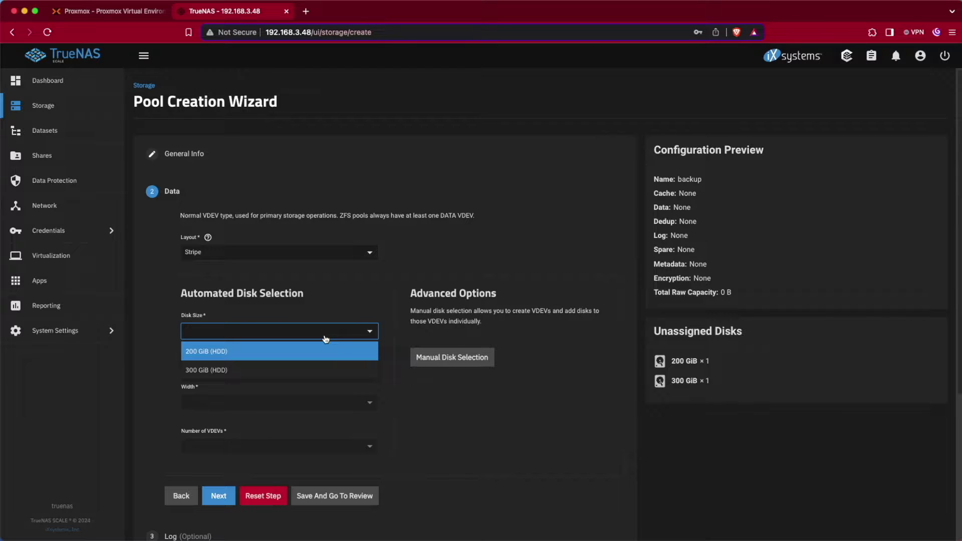
pyautogui.click(241, 327)
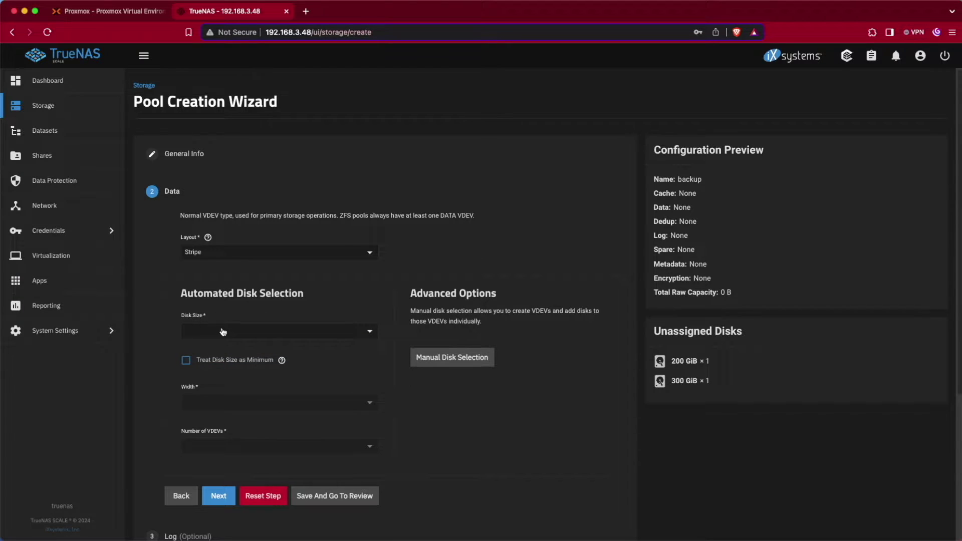
pyautogui.click(293, 334)
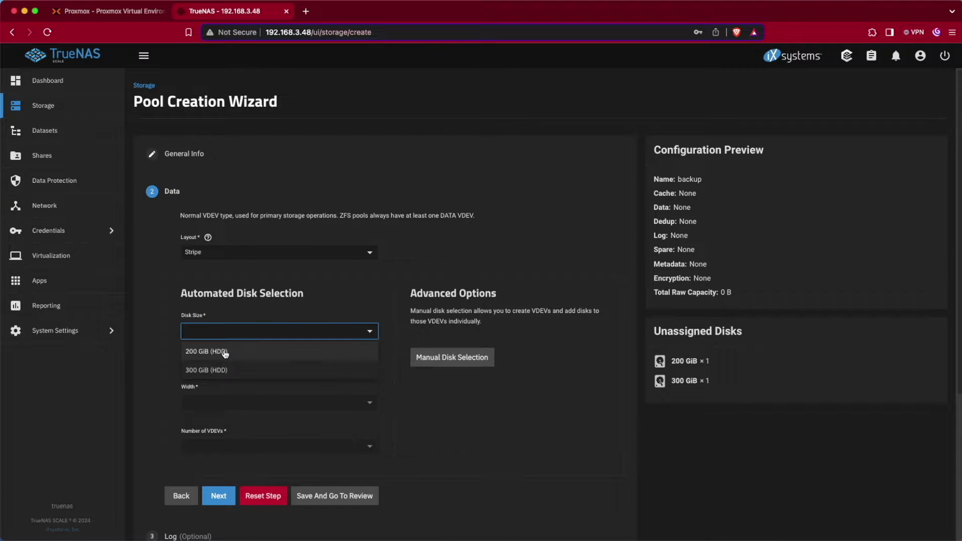
pyautogui.click(225, 353)
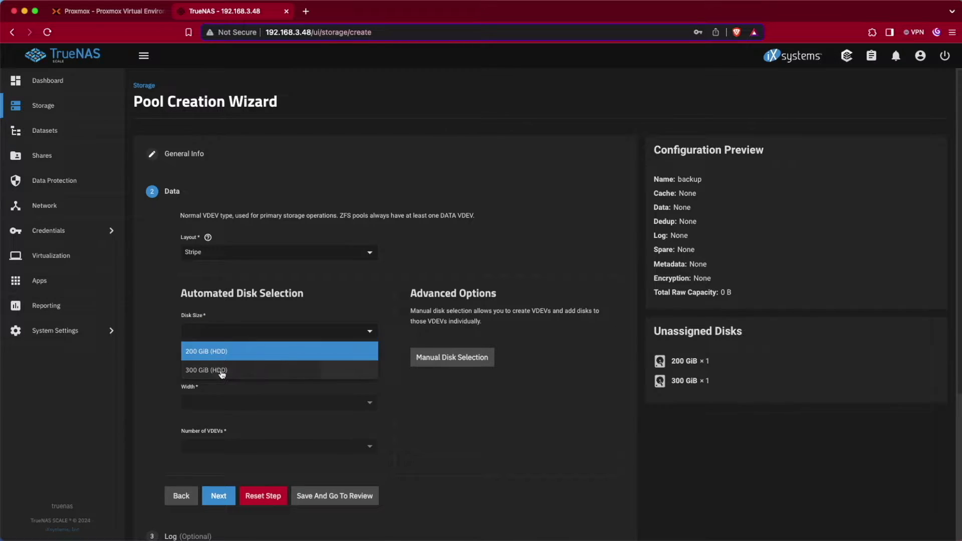
pyautogui.click(222, 372)
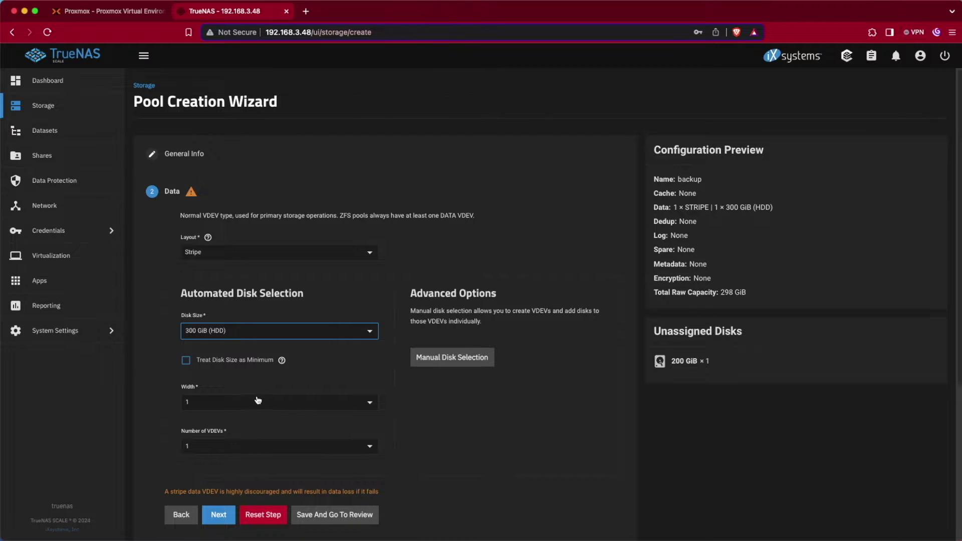
pyautogui.scroll(-1, 259, 400)
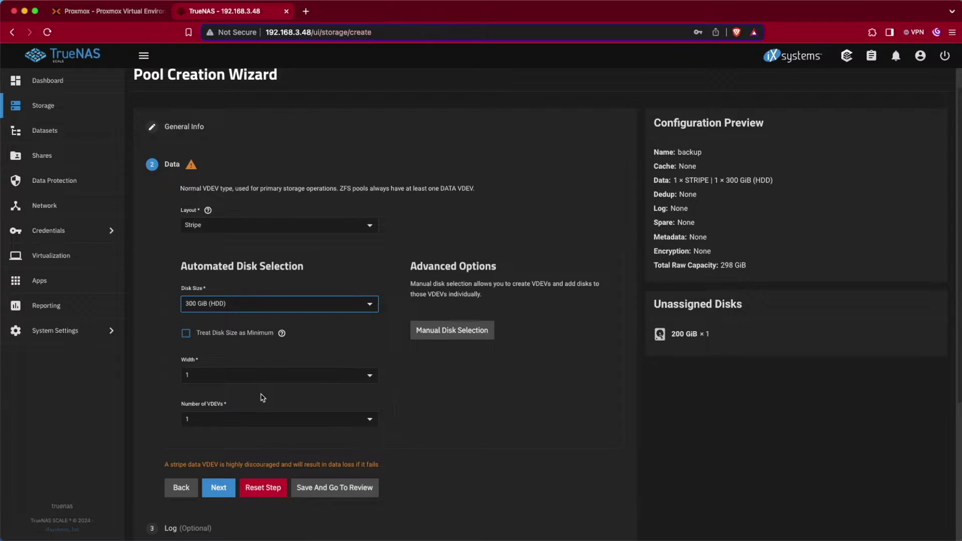
pyautogui.scroll(-8, 263, 444)
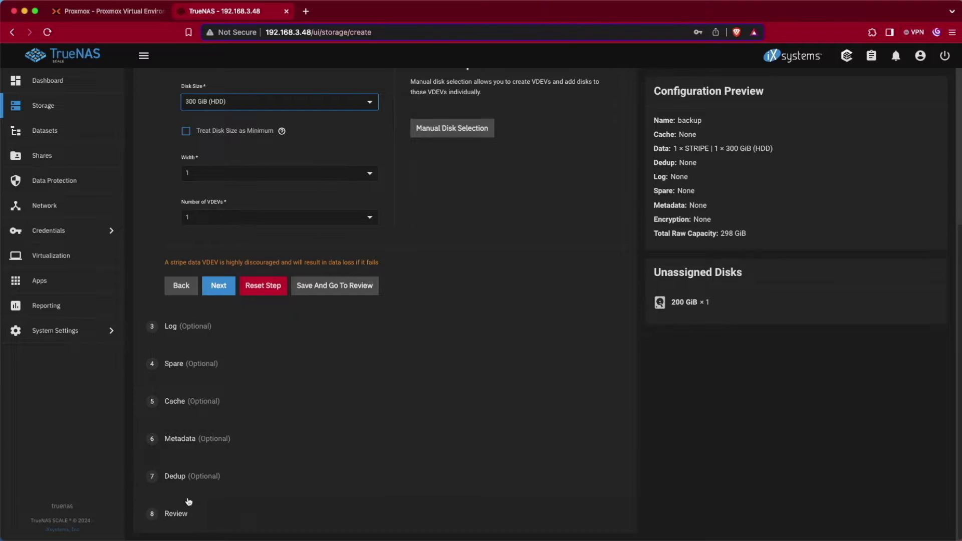
pyautogui.click(185, 512)
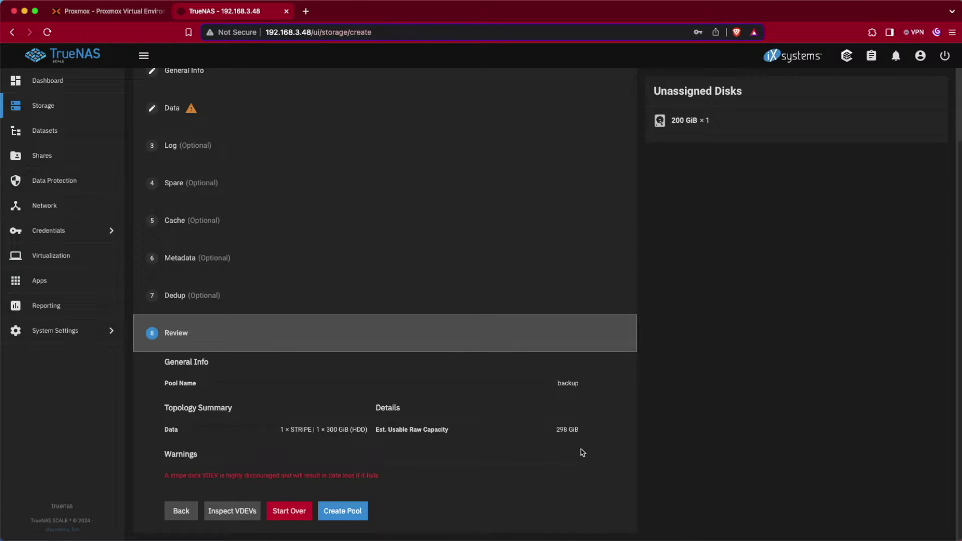
# Create the backup pool, confirming the warning that the disk will be erased.
pyautogui.click(335, 516)
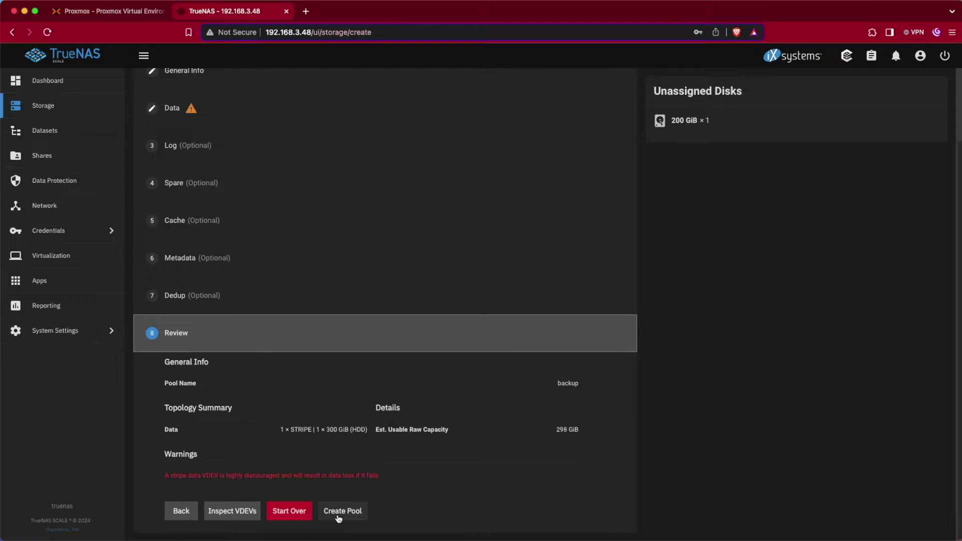
pyautogui.click(339, 518)
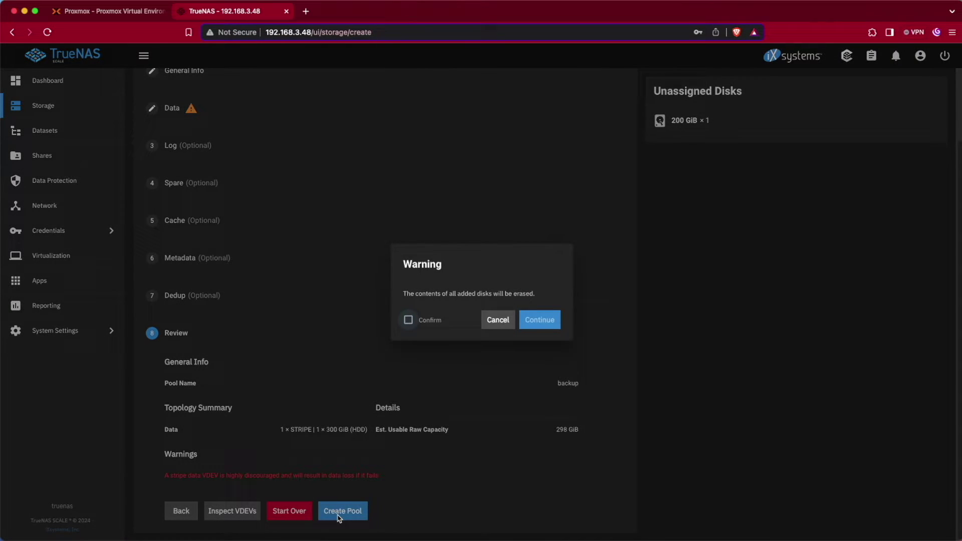
pyautogui.click(545, 320)
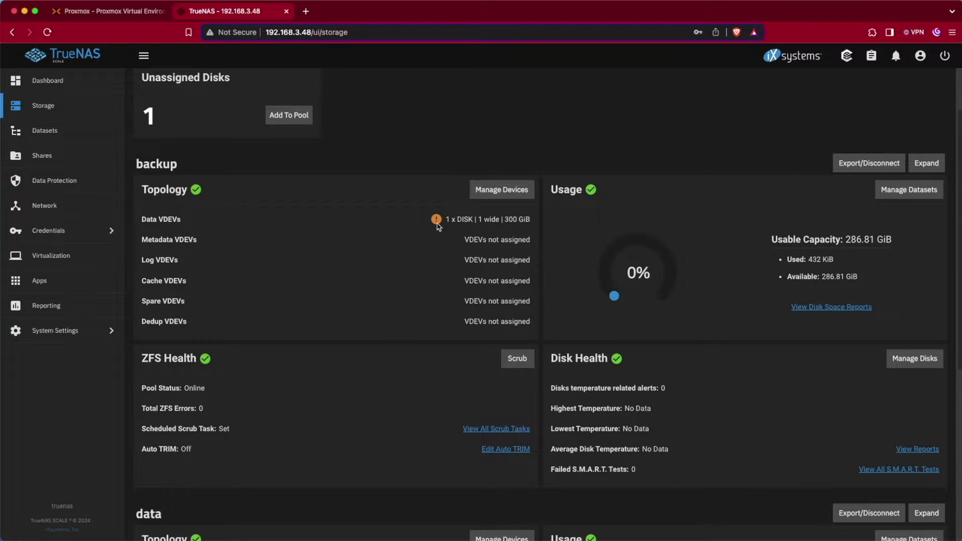
# Select the backup dataset in the Datasets list.
pyautogui.moveTo(437, 225)
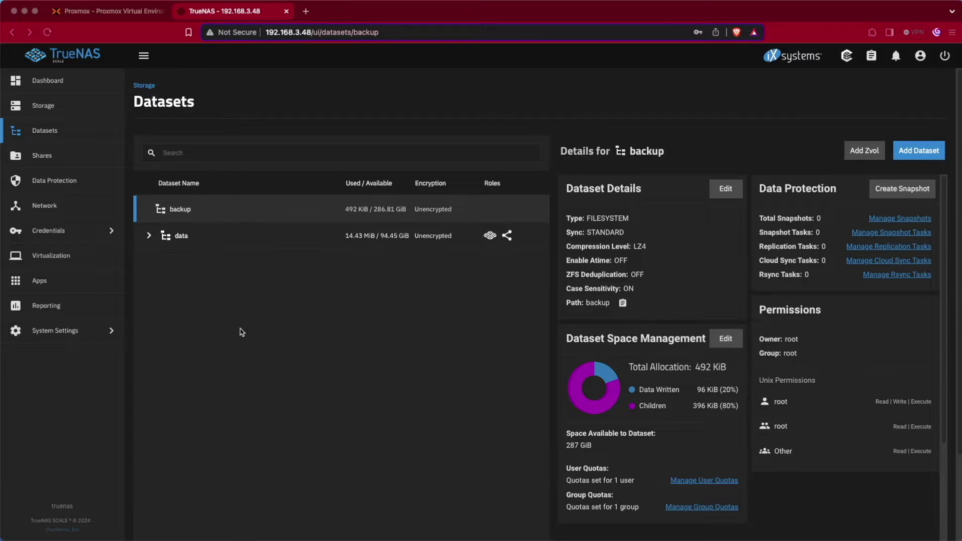
pyautogui.click(204, 210)
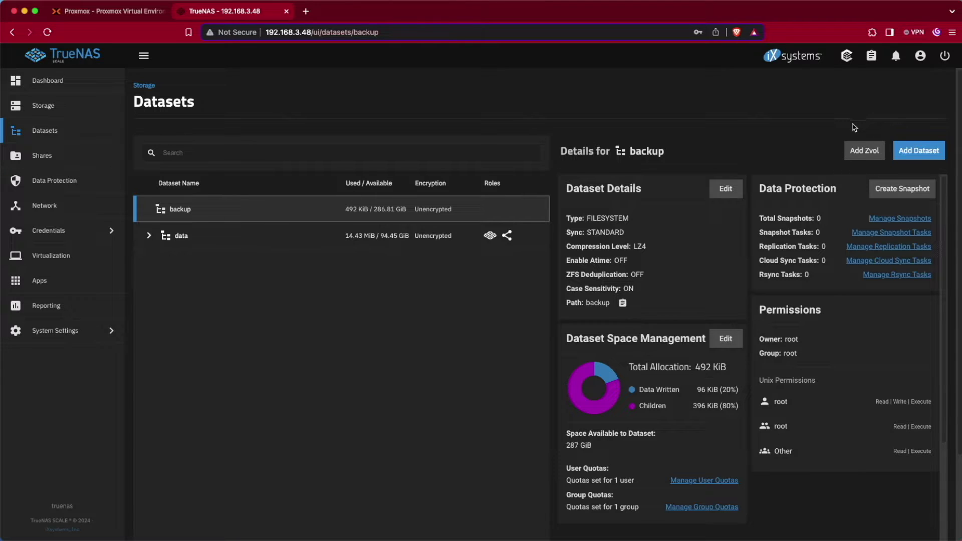
pyautogui.click(915, 159)
# Name the new child dataset 'Proxmox' and save it with default settings.
pyautogui.click(620, 231)
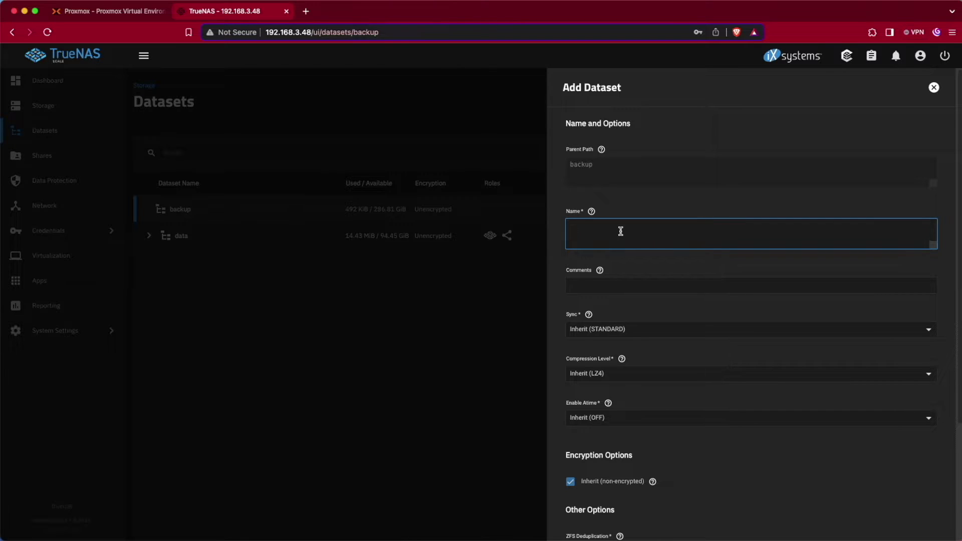
pyautogui.write('Proxmox')
pyautogui.scroll(-2, 655, 220)
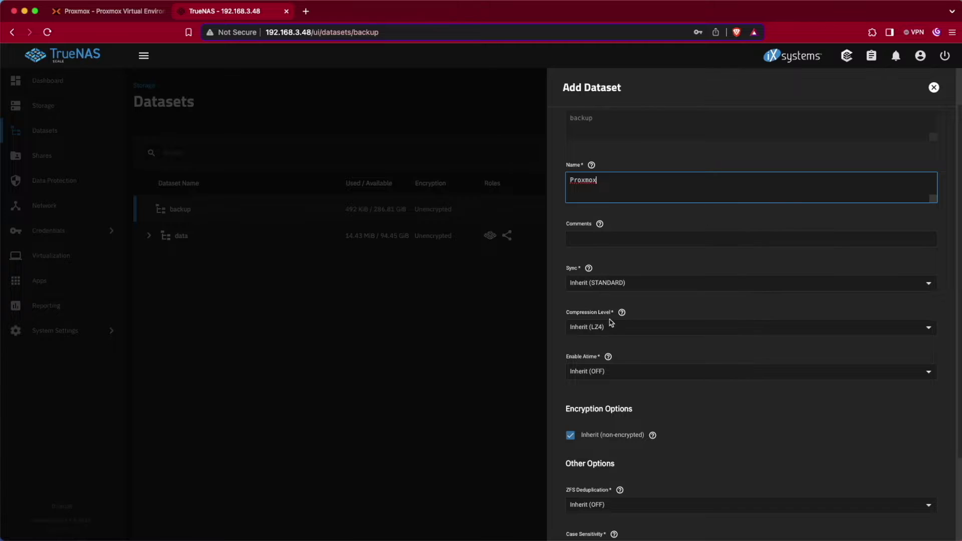
pyautogui.scroll(-5, 592, 338)
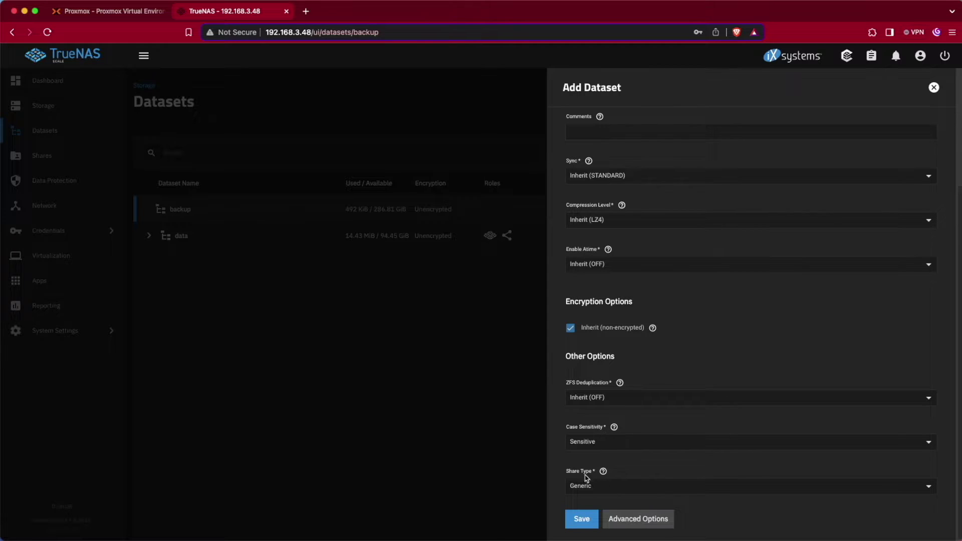
pyautogui.click(581, 520)
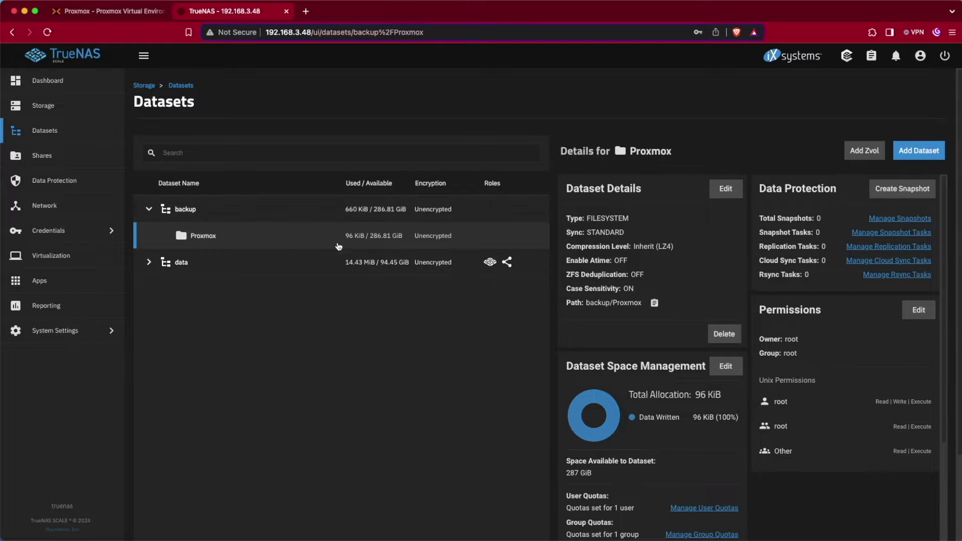
# Navigate to Shares to see the SMB, NFS and iSCSI share lists.
pyautogui.click(80, 156)
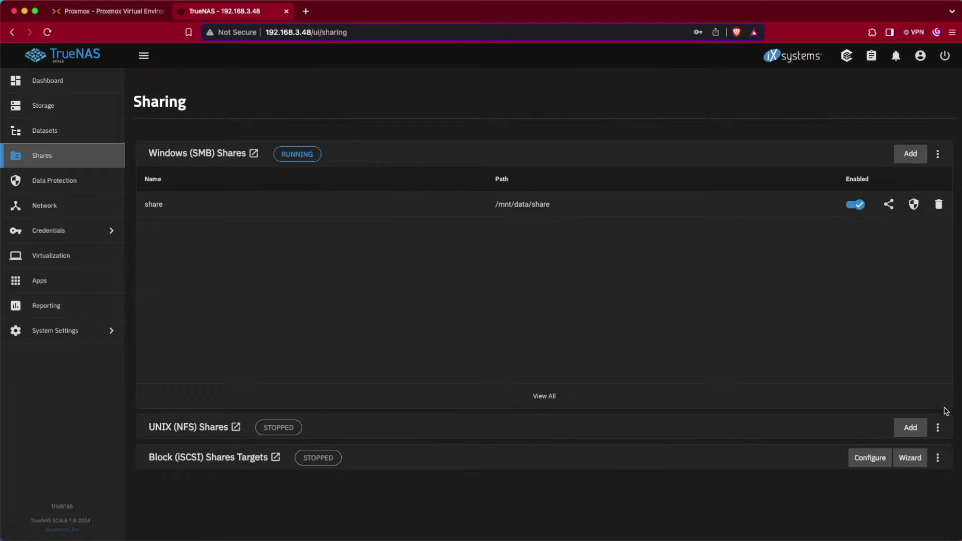
# Add an NFS share with path /mnt/backup/Proxmox and save it.
pyautogui.click(910, 427)
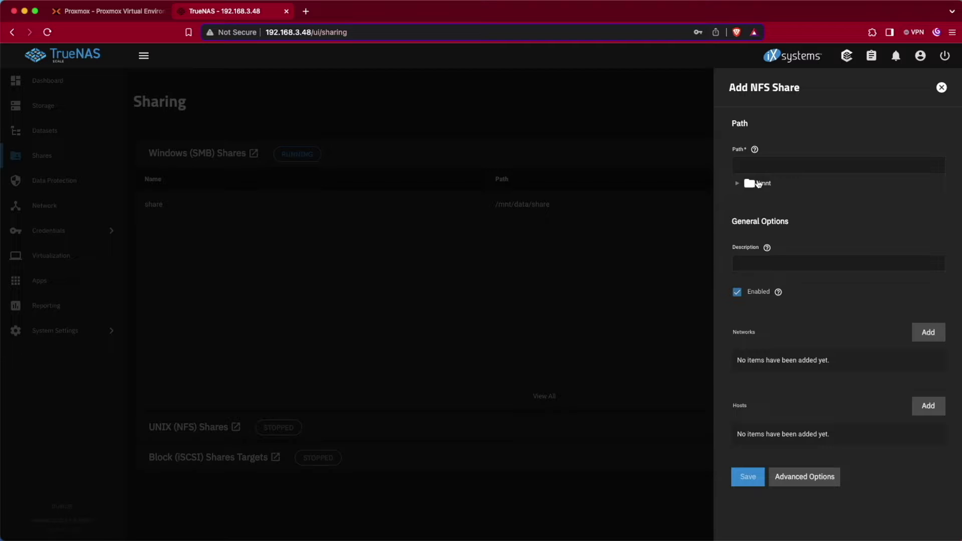
pyautogui.click(737, 183)
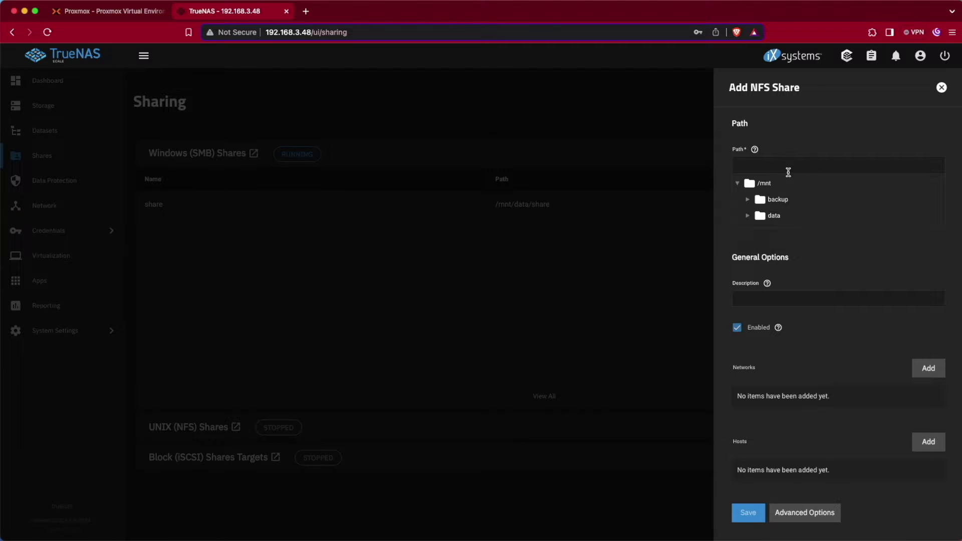
pyautogui.click(780, 201)
pyautogui.click(748, 200)
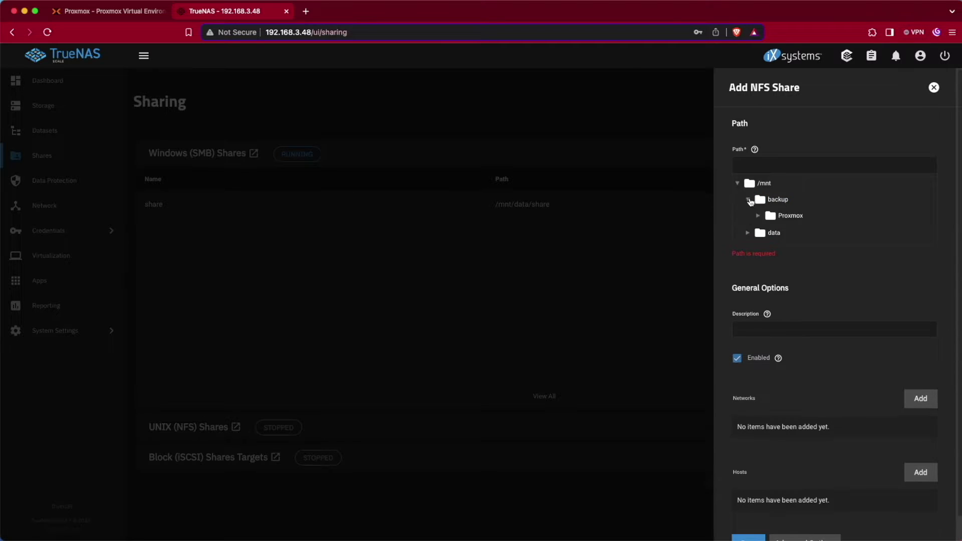
pyautogui.click(776, 217)
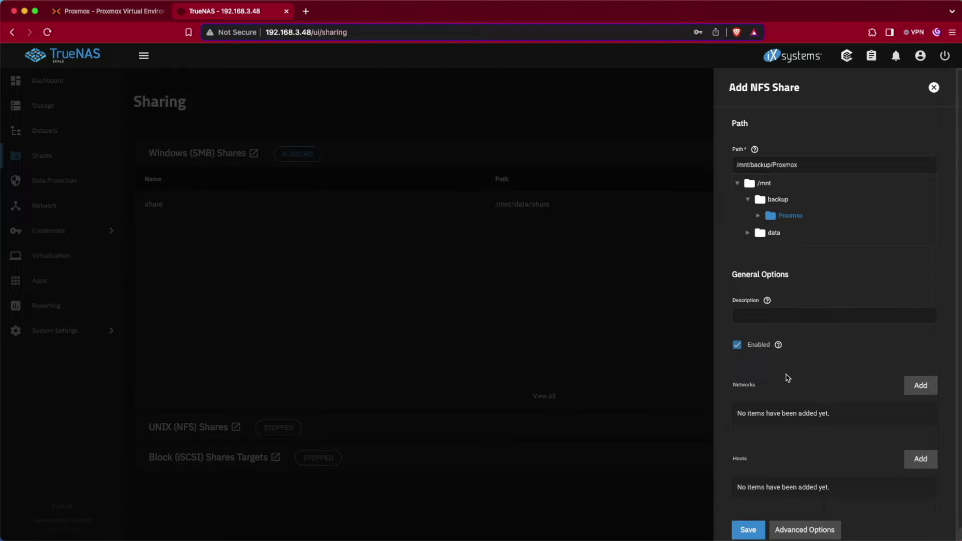
pyautogui.scroll(-1, 789, 385)
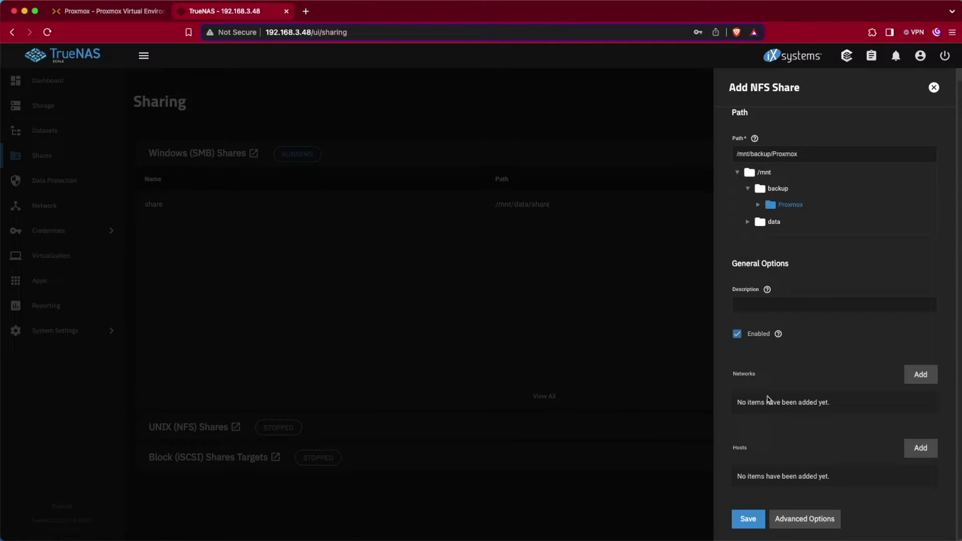
pyautogui.click(748, 519)
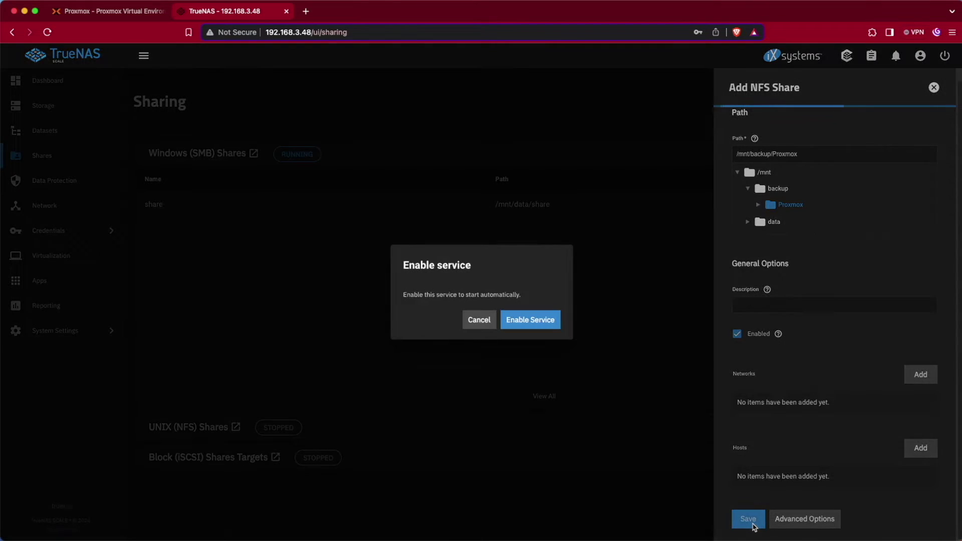
# Save the /mnt/backup/Proxmox NFS share and enable the NFS service.
pyautogui.click(545, 324)
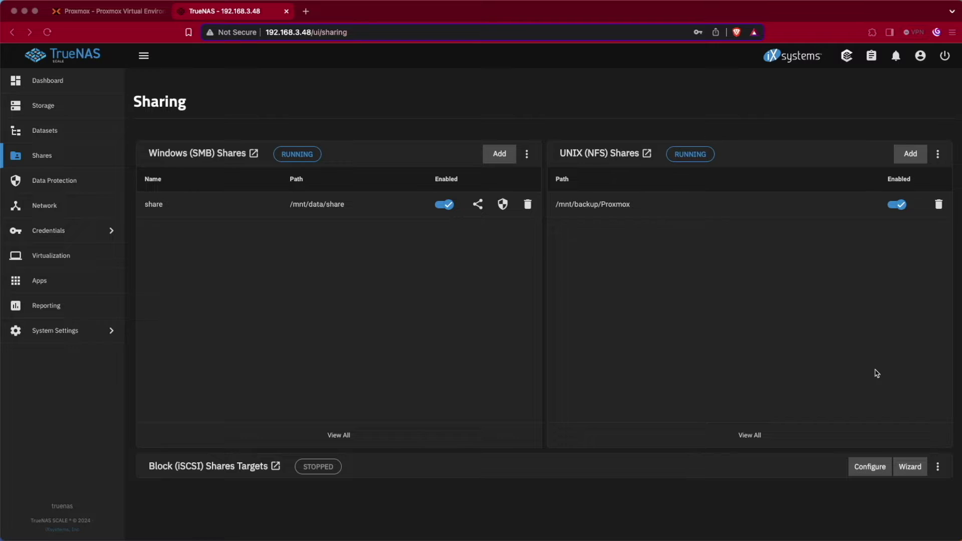
# Back in Proxmox, select Datacenter and list the storage types available to add.
pyautogui.click(110, 9)
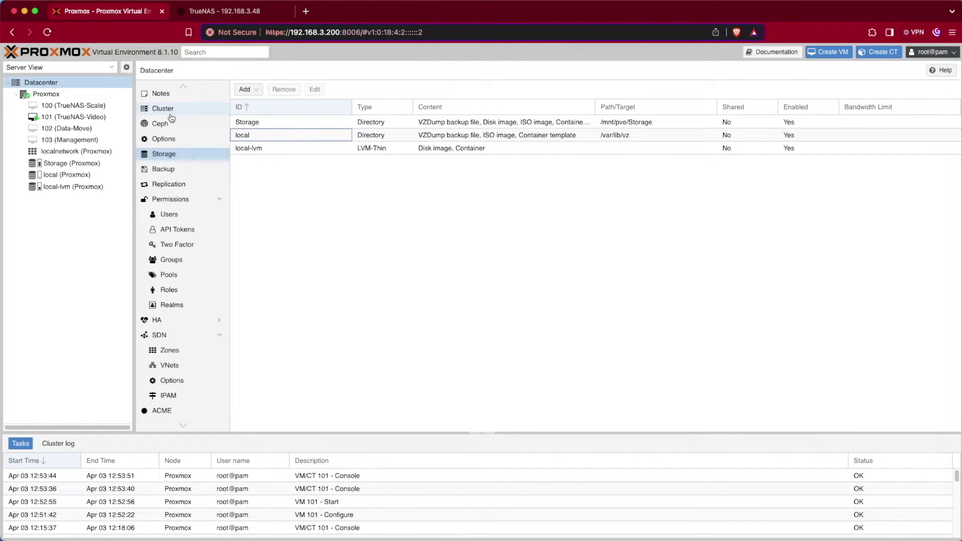
pyautogui.click(54, 86)
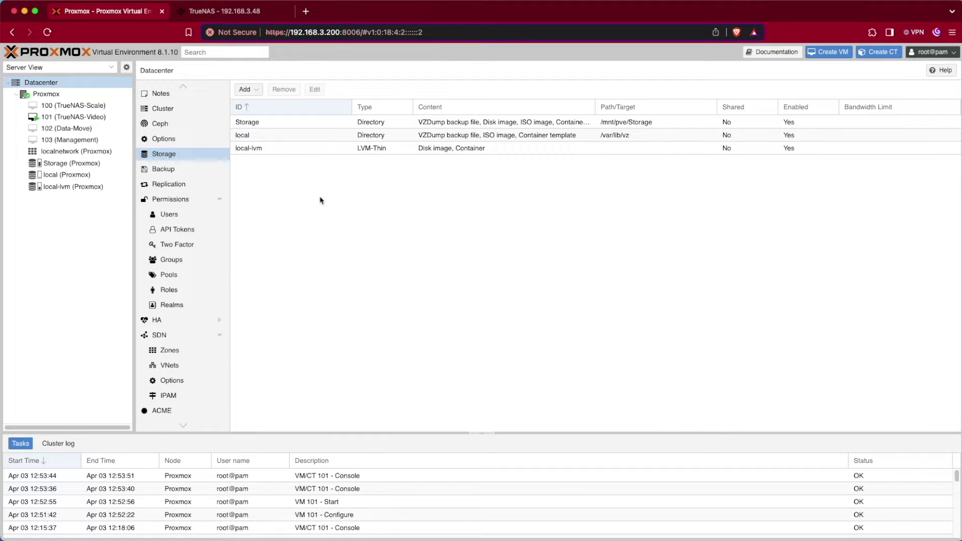
pyautogui.click(250, 90)
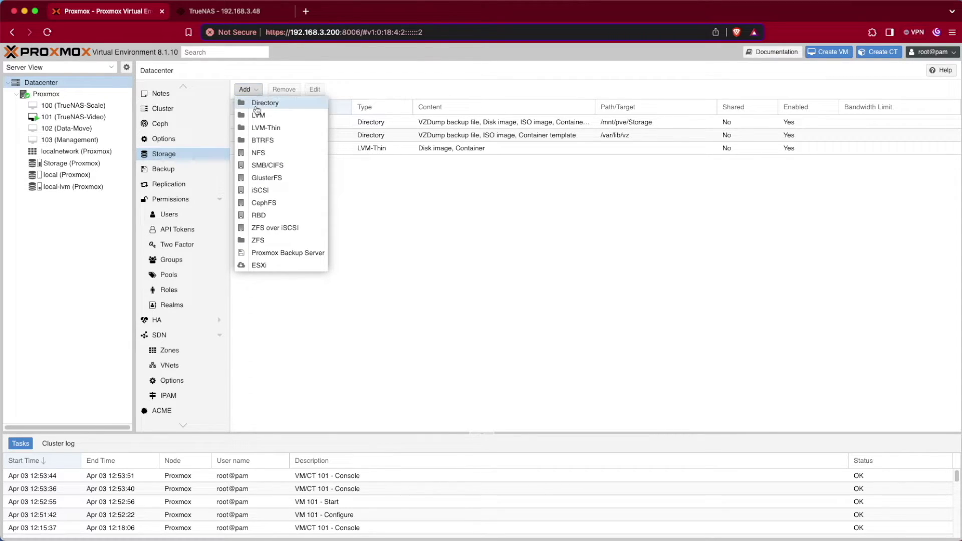
# Add NFS storage with ID TrueNas-Backup, server 192.168.3.48 and export /mnt/backup/Proxmox.
pyautogui.click(277, 153)
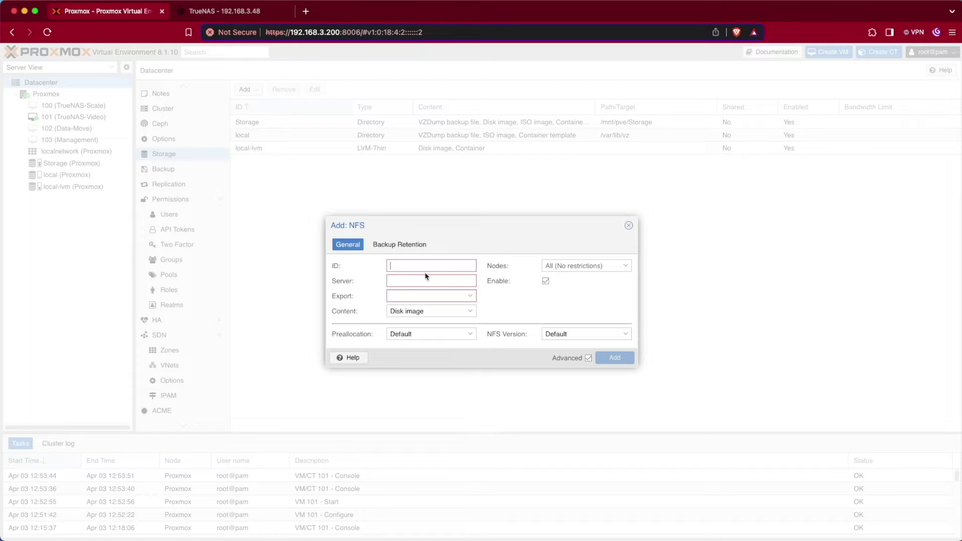
pyautogui.write('Tur')
pyautogui.write('eNas-Backup')
pyautogui.click(426, 280)
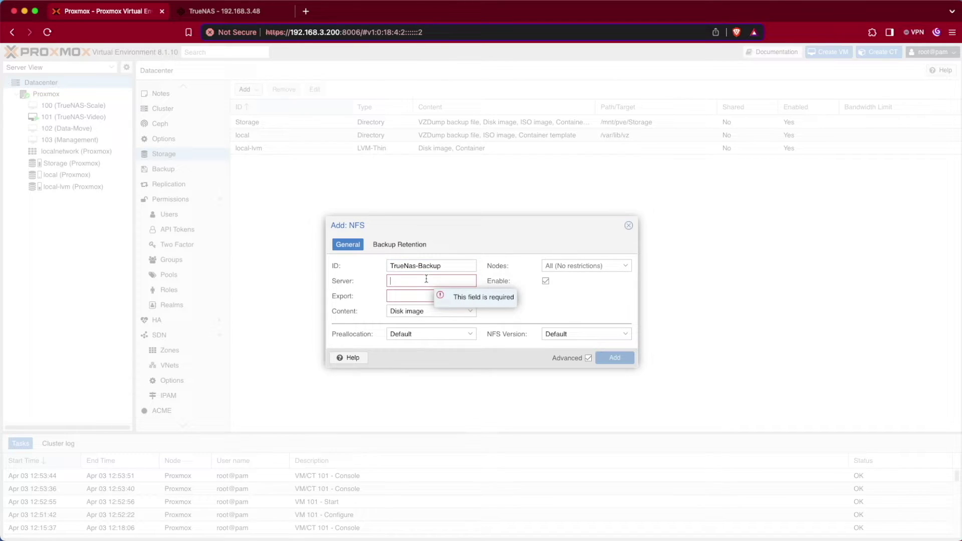
pyautogui.write('192.168.3.48')
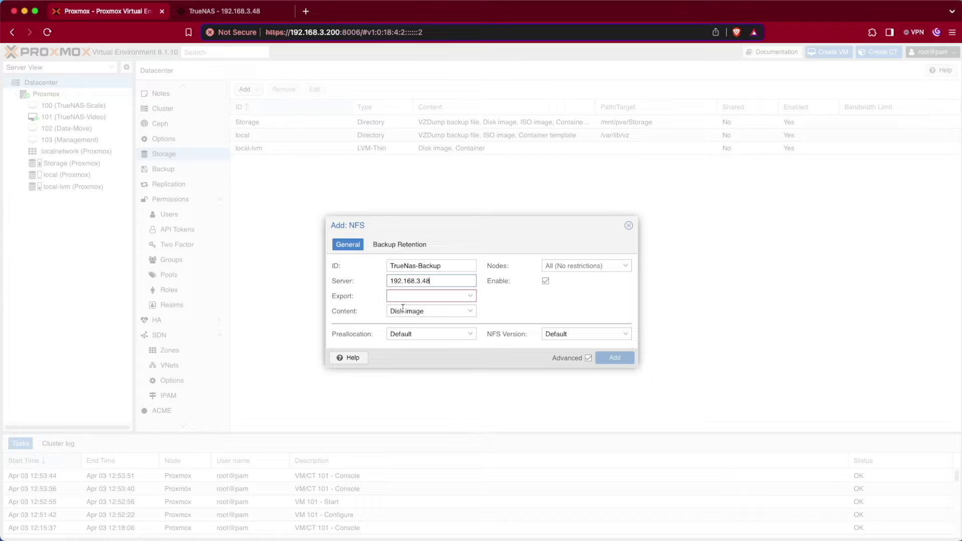
pyautogui.click(469, 297)
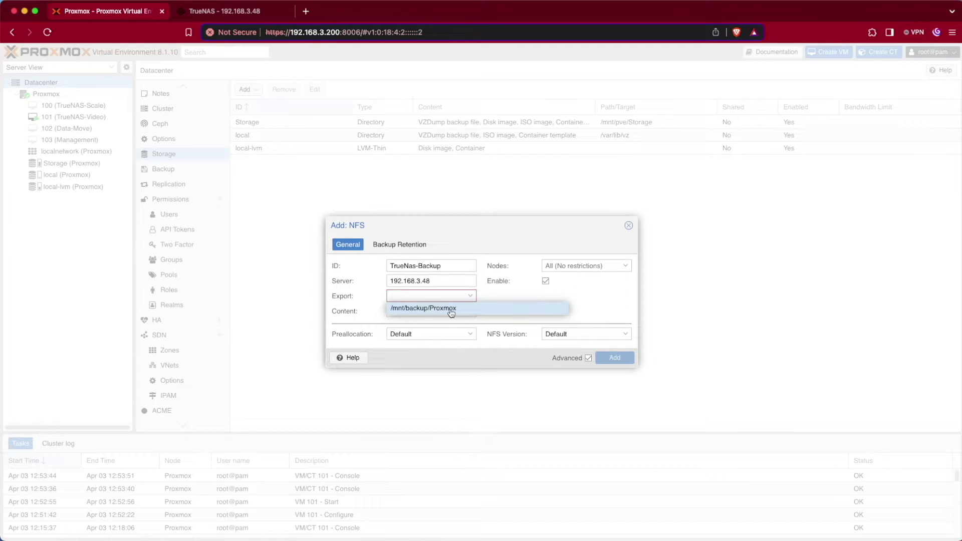
pyautogui.click(451, 310)
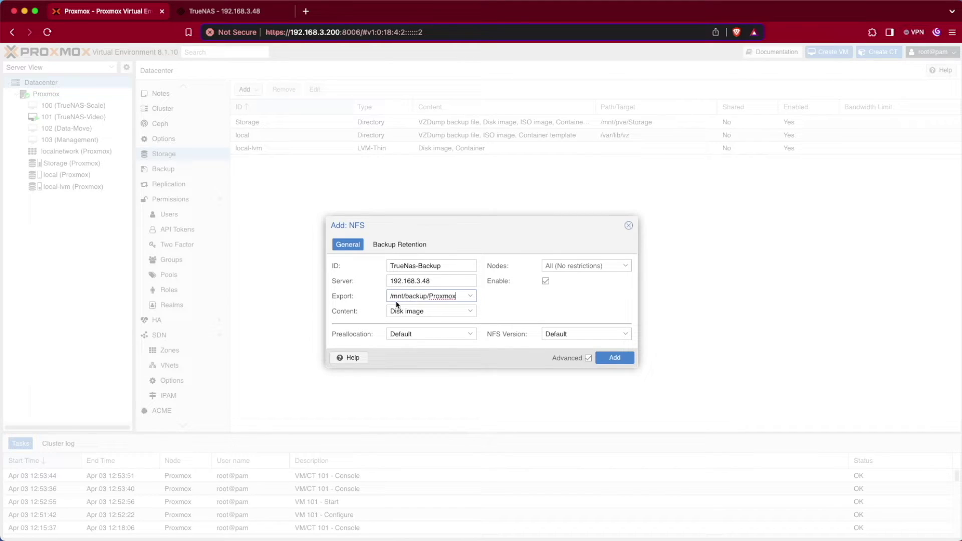
# Set the storage content to VZDump backup file instead of Disk image.
pyautogui.click(432, 313)
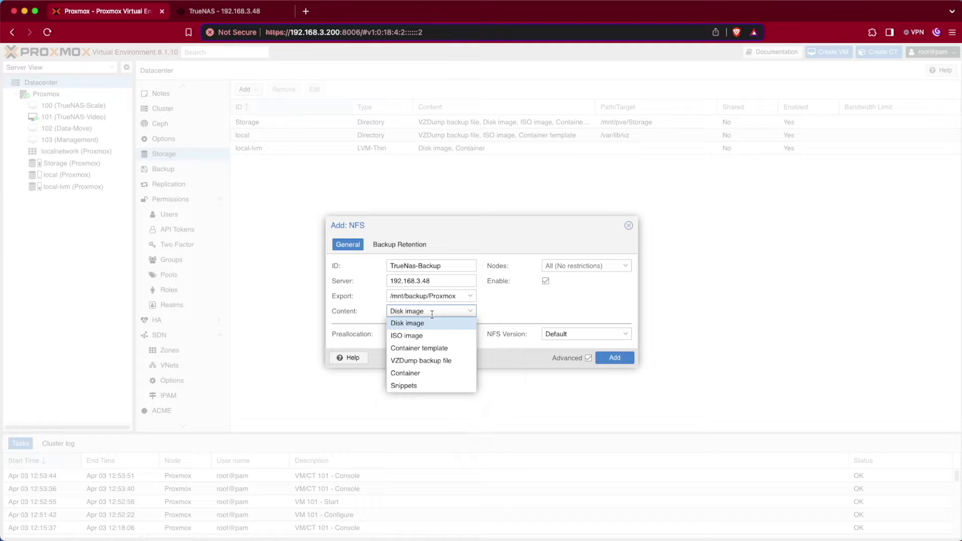
pyautogui.click(434, 366)
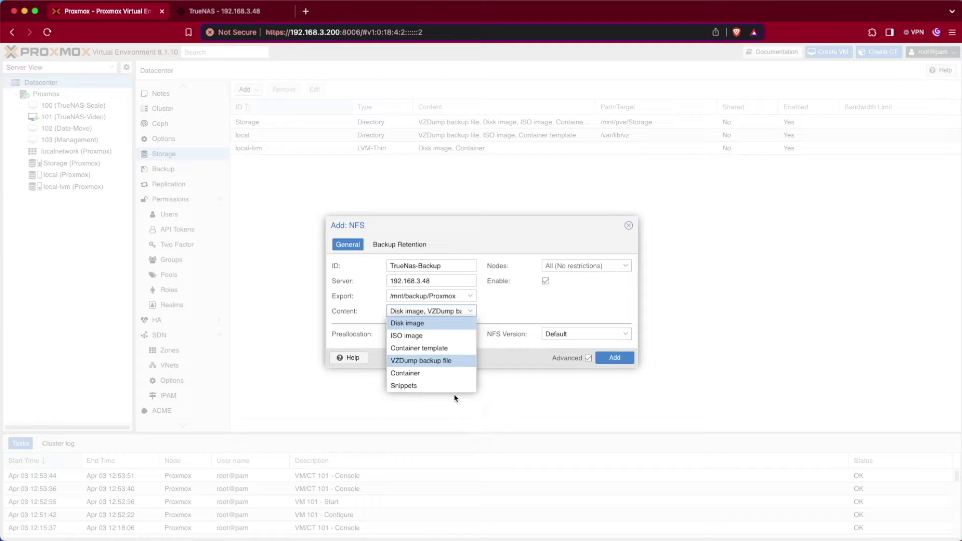
pyautogui.click(408, 324)
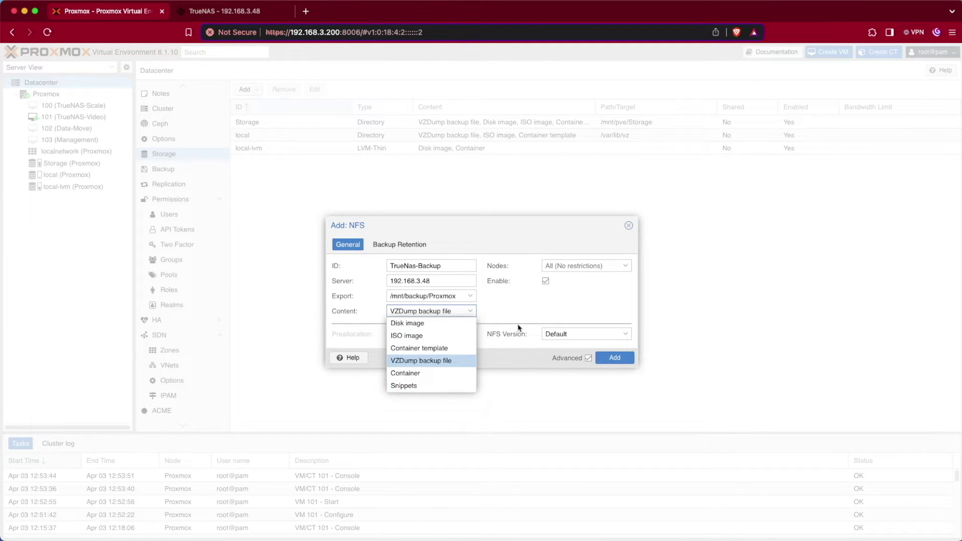
pyautogui.click(508, 310)
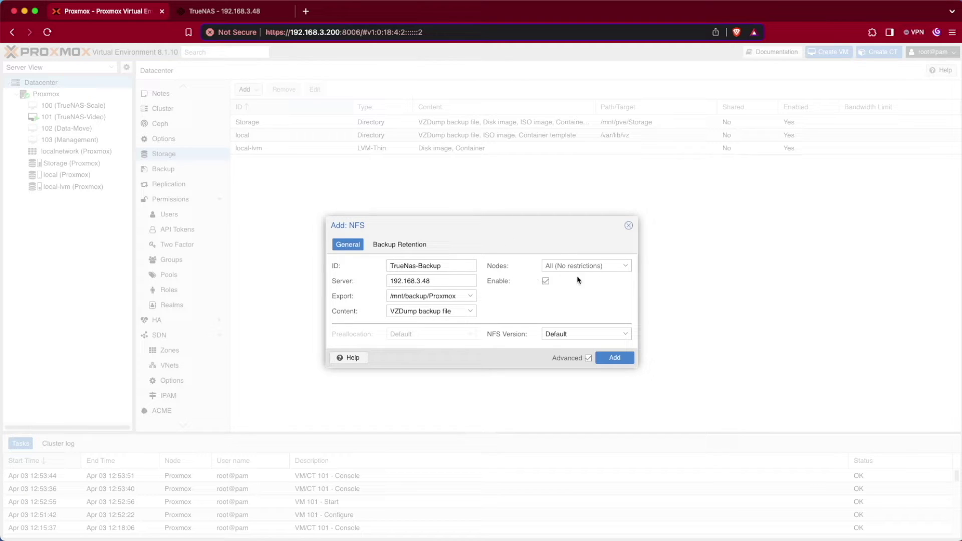
# Restrict TrueNas-Backup to the Proxmox node and create the NFS storage.
pyautogui.click(629, 268)
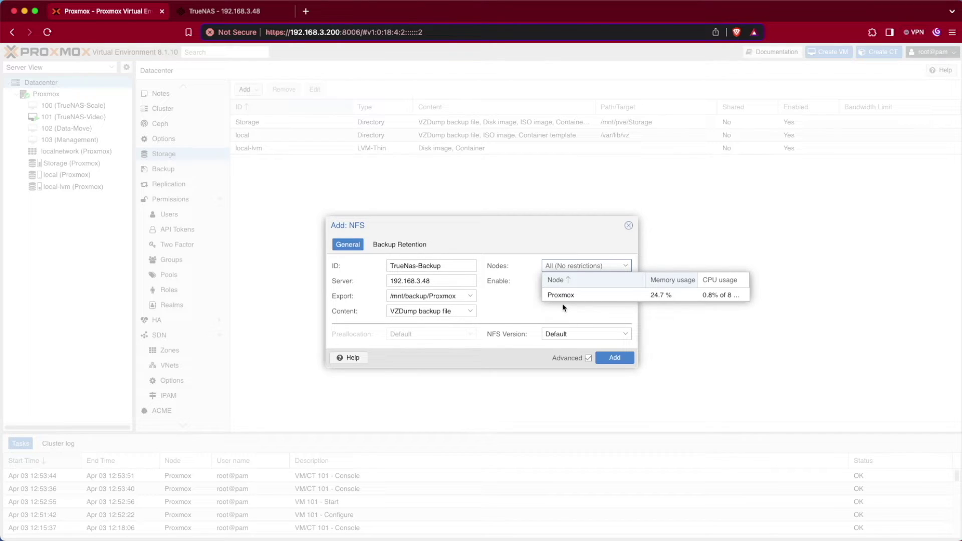
pyautogui.click(565, 299)
pyautogui.click(520, 313)
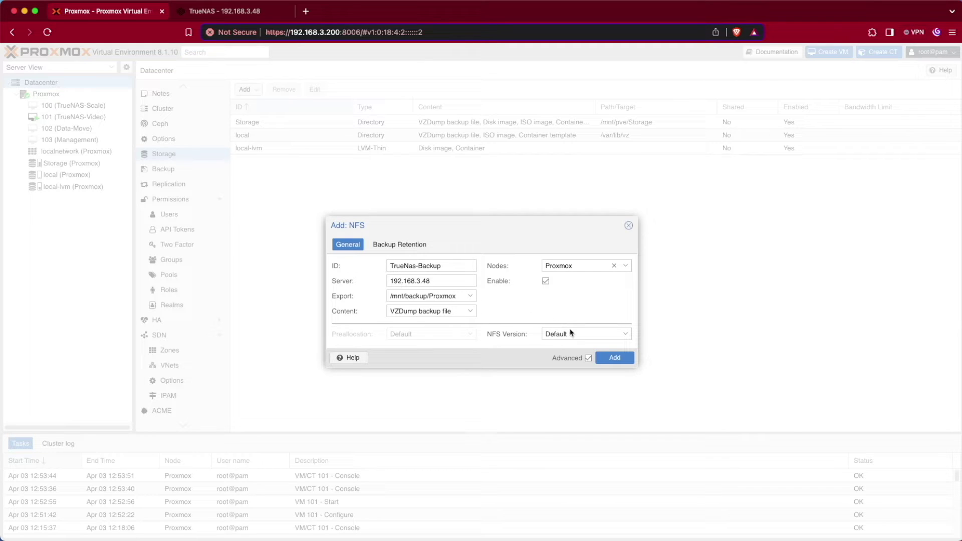
pyautogui.click(608, 359)
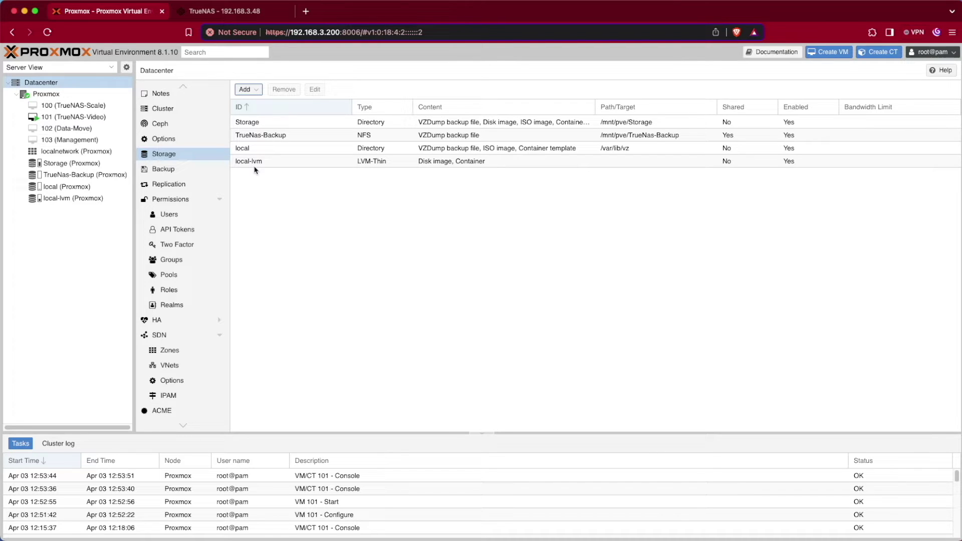
# Open VM 103 (Management)'s backups and start a new backup.
pyautogui.click(78, 141)
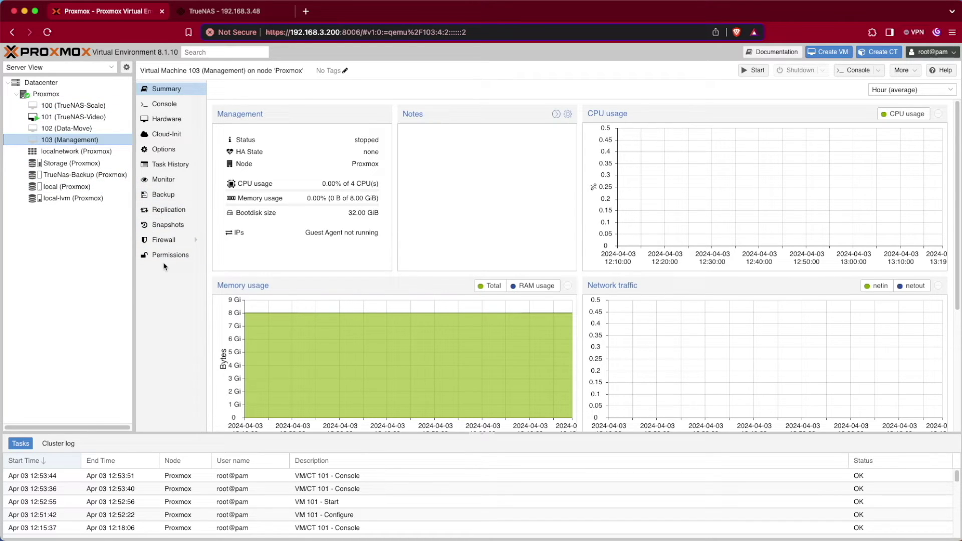
pyautogui.click(163, 197)
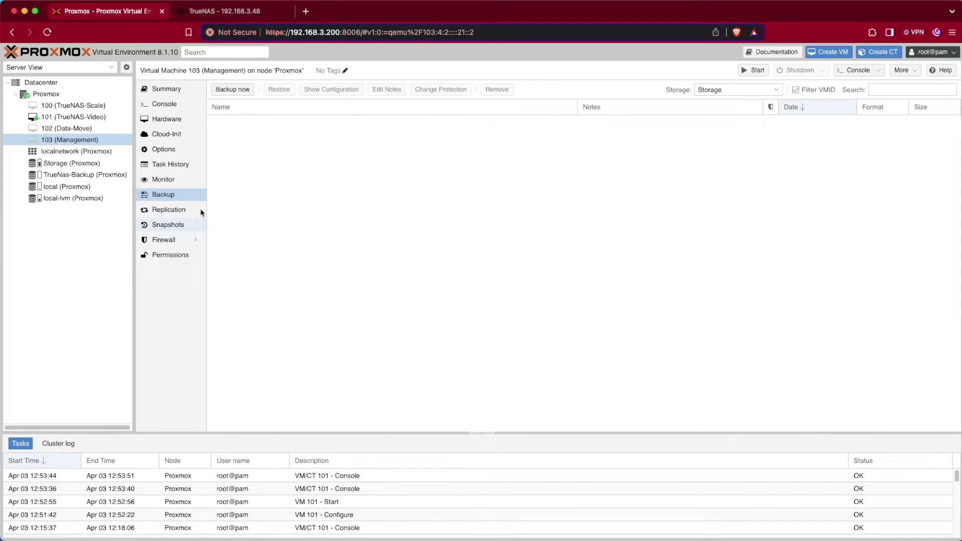
pyautogui.click(233, 90)
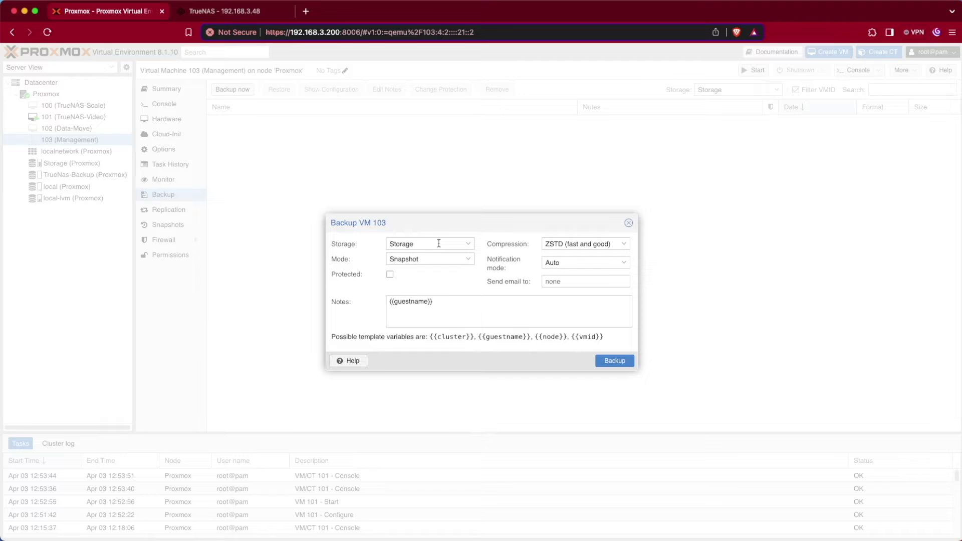
# Target TrueNas-Backup and make the backup notes read {{guestname}}, {{vmid}}.
pyautogui.click(452, 243)
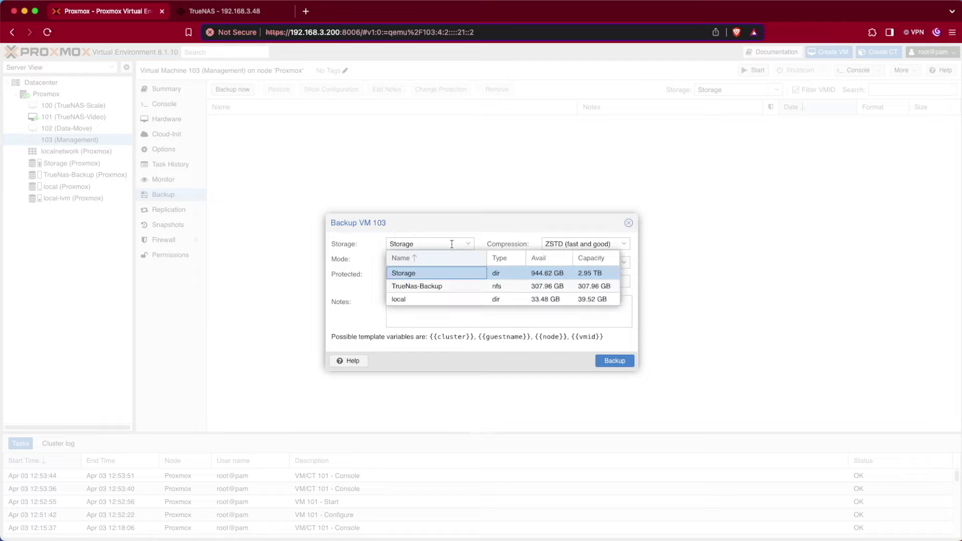
pyautogui.click(431, 288)
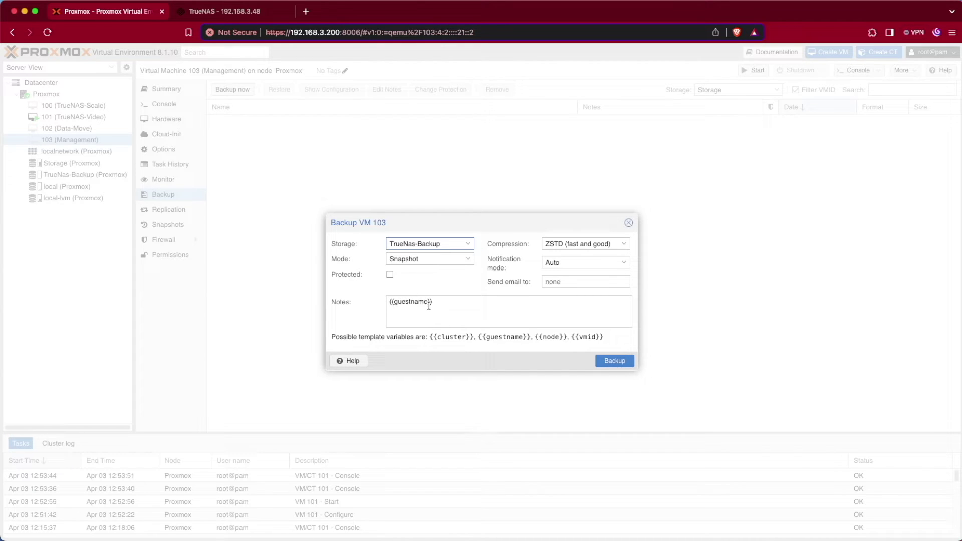
pyautogui.click(447, 303)
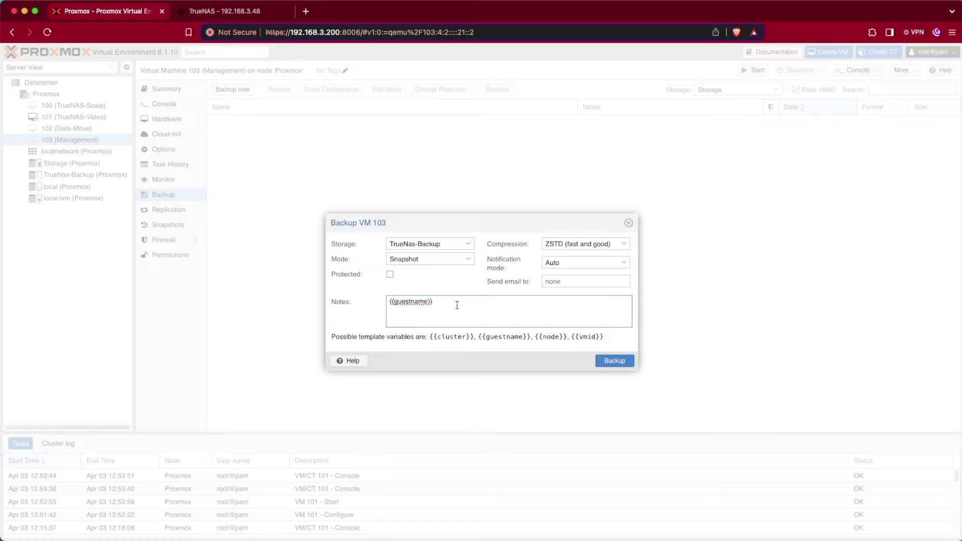
pyautogui.moveTo(572, 336); pyautogui.dragTo(605, 342)
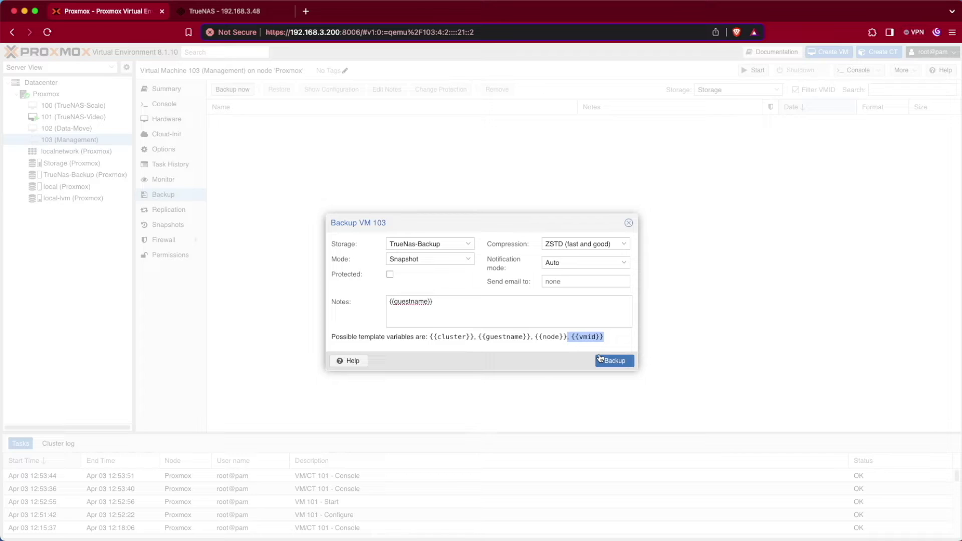
pyautogui.click(464, 299)
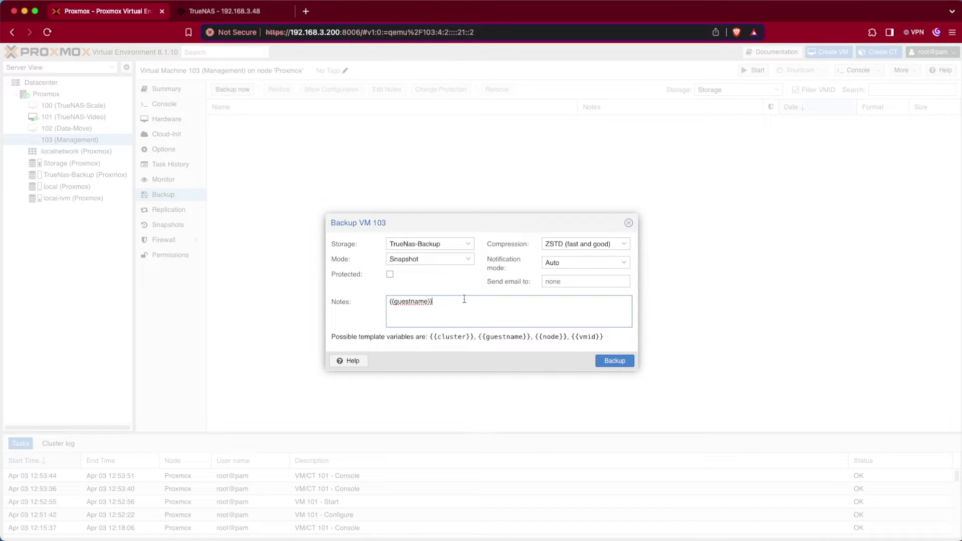
pyautogui.write(', {{vmid}}')
# Run the VM 103 backup to TrueNas-Backup and let the task finish.
pyautogui.click(614, 361)
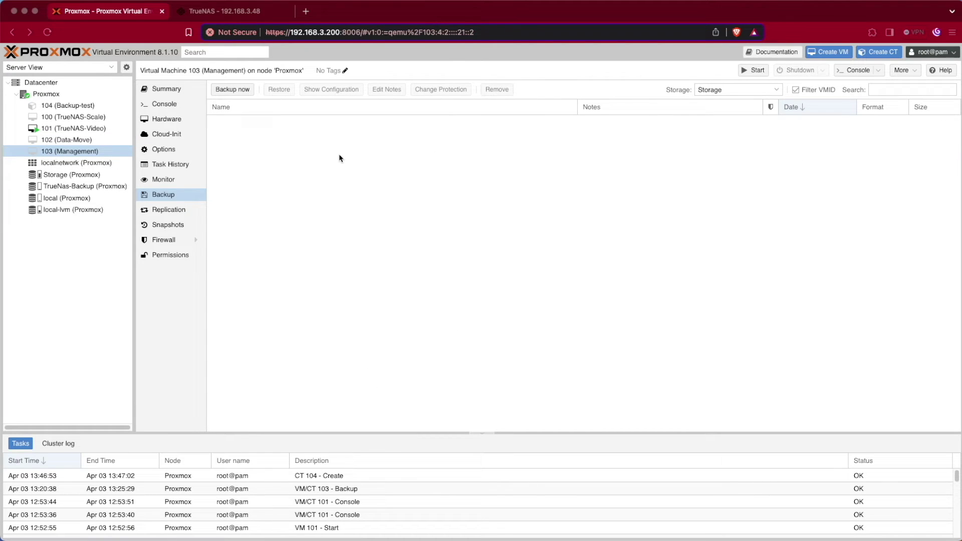
# Open container 104 (Backup-test) and view its Backup page.
pyautogui.click(75, 105)
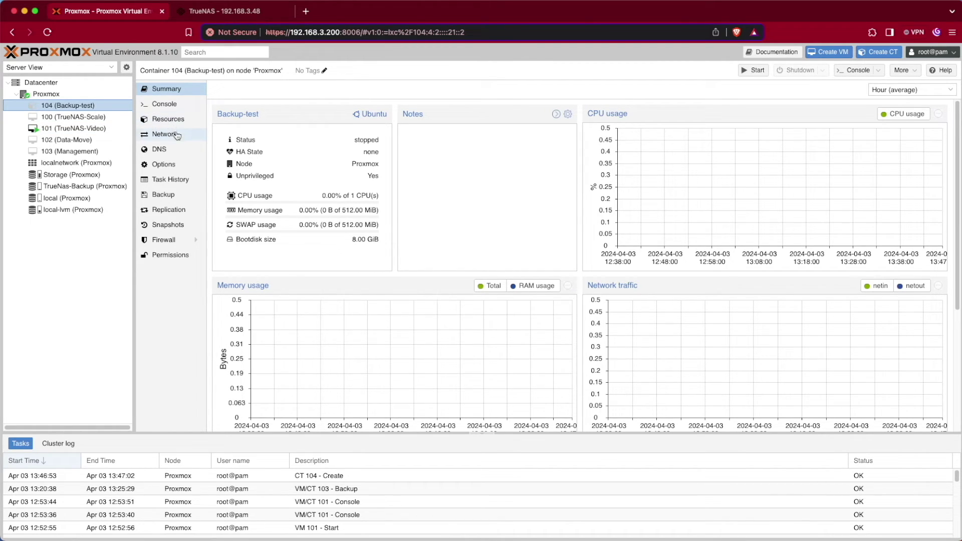
pyautogui.click(178, 195)
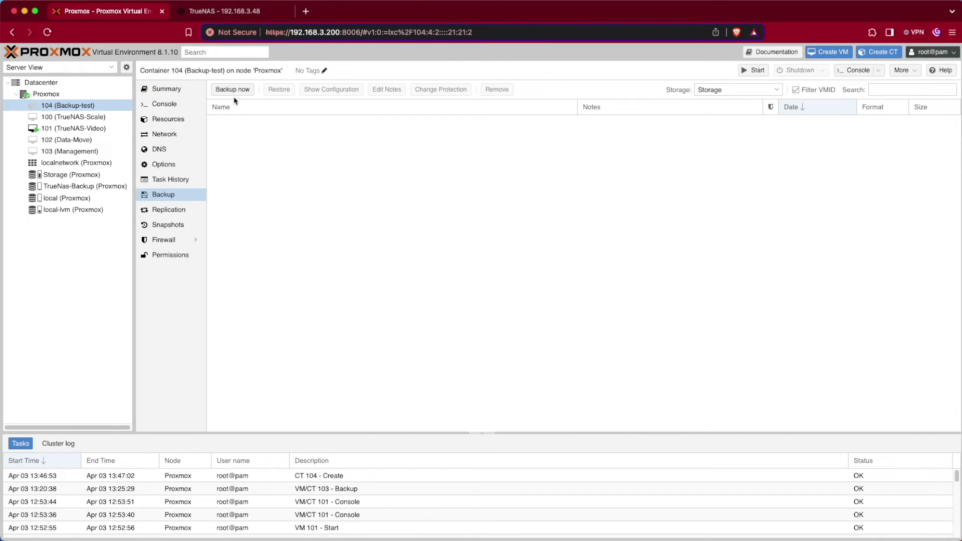
# Start a backup of container 104 to the TrueNas-Backup storage.
pyautogui.click(235, 92)
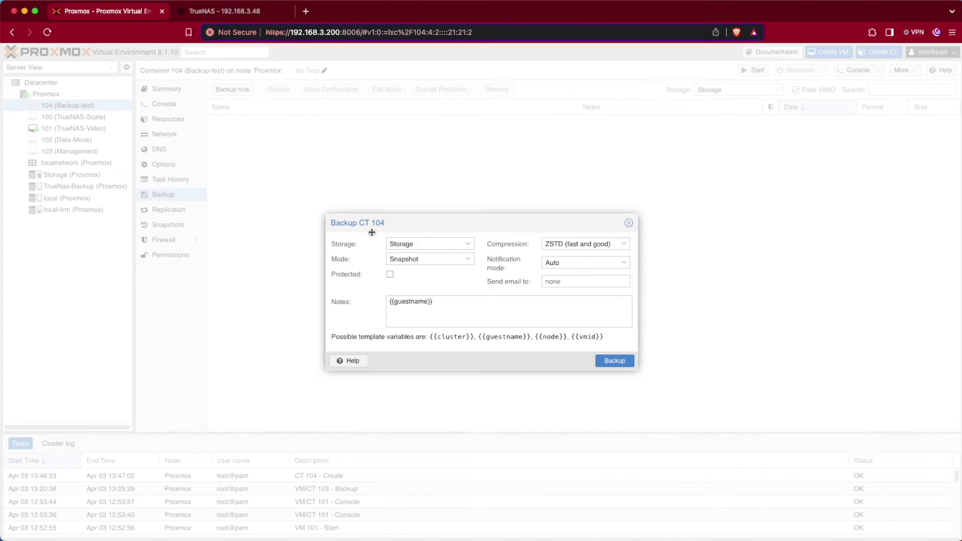
pyautogui.click(463, 251)
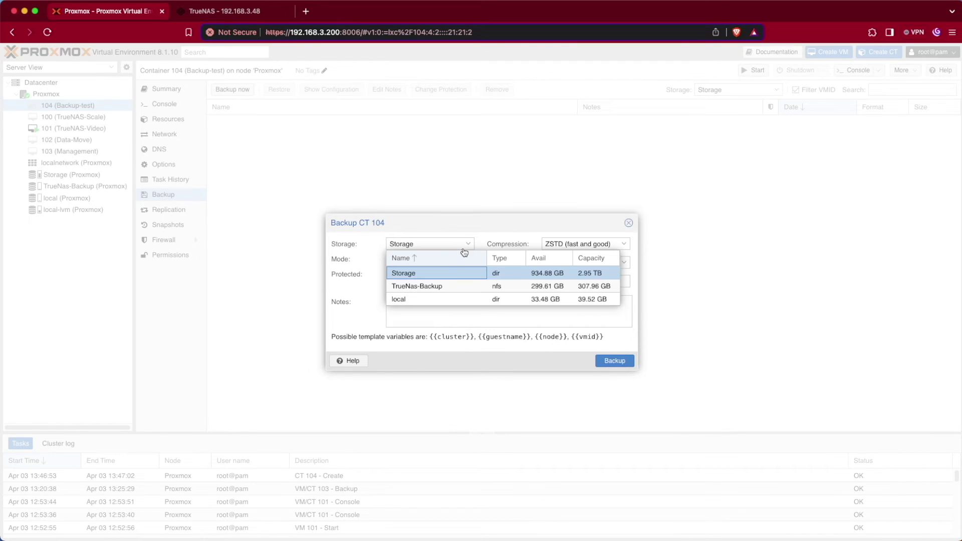
pyautogui.click(398, 288)
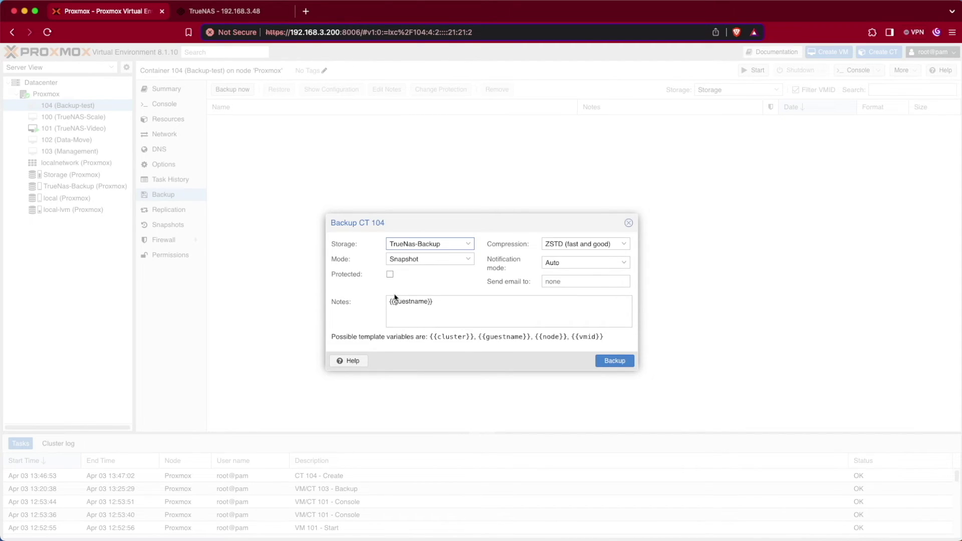
pyautogui.click(624, 367)
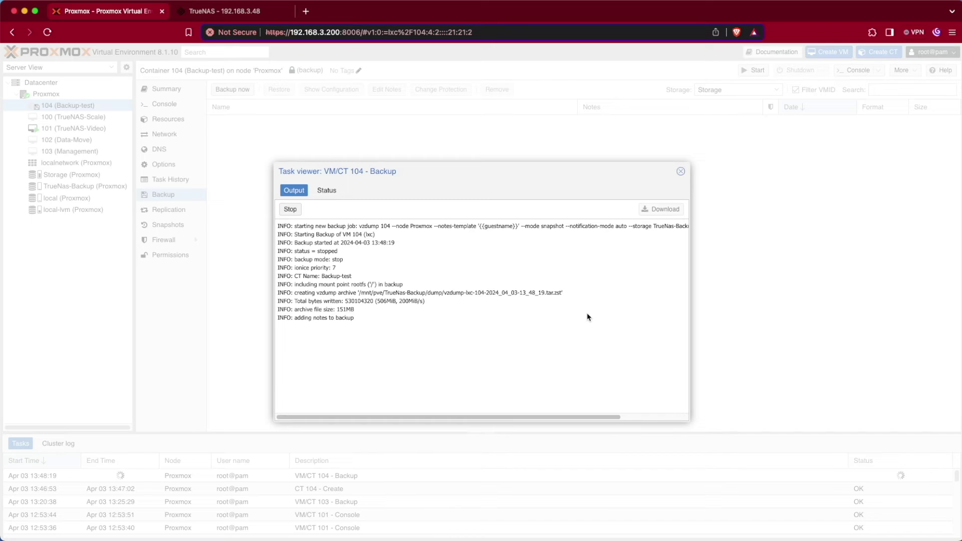
# List the TrueNas-Backup storage contents and start a restore of the lxc-104 container backup.
pyautogui.click(680, 171)
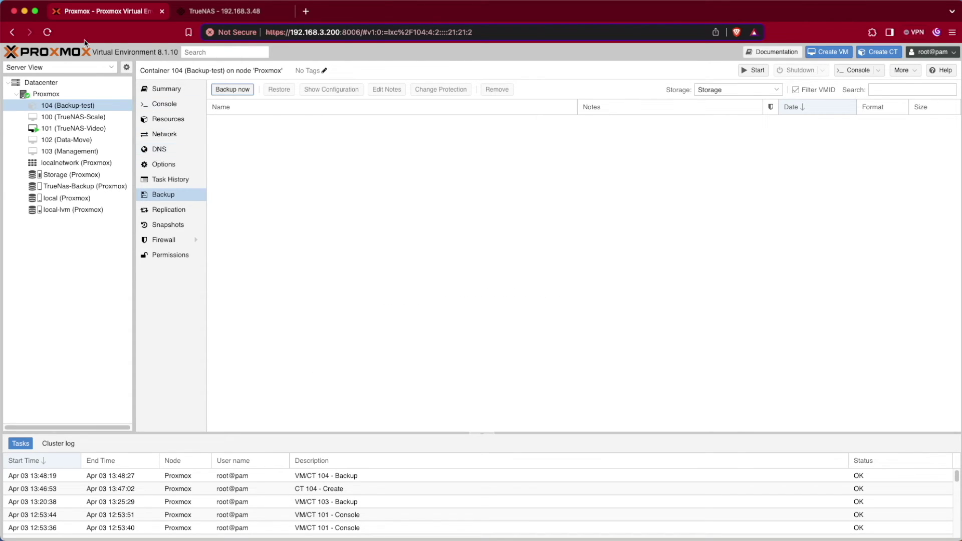
pyautogui.click(82, 186)
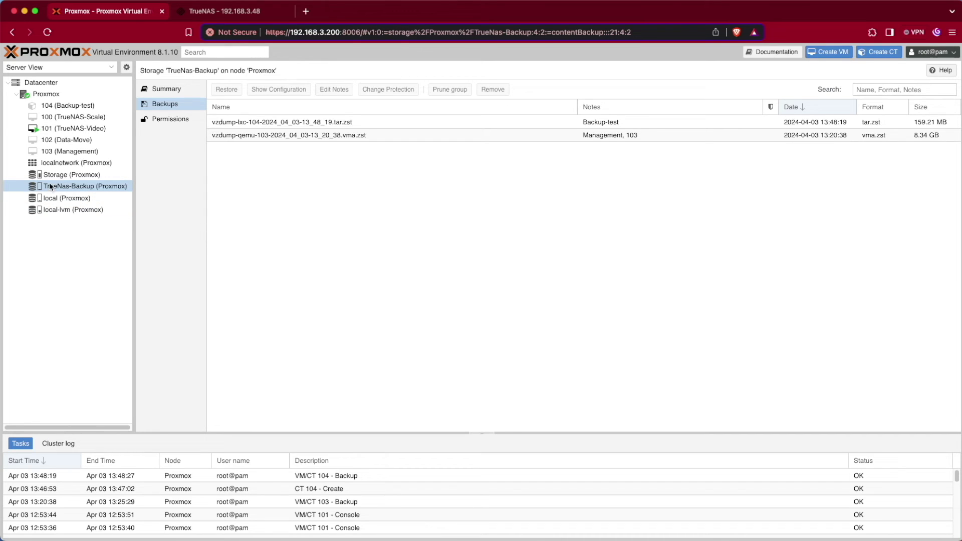
pyautogui.moveTo(52, 189)
pyautogui.click(270, 125)
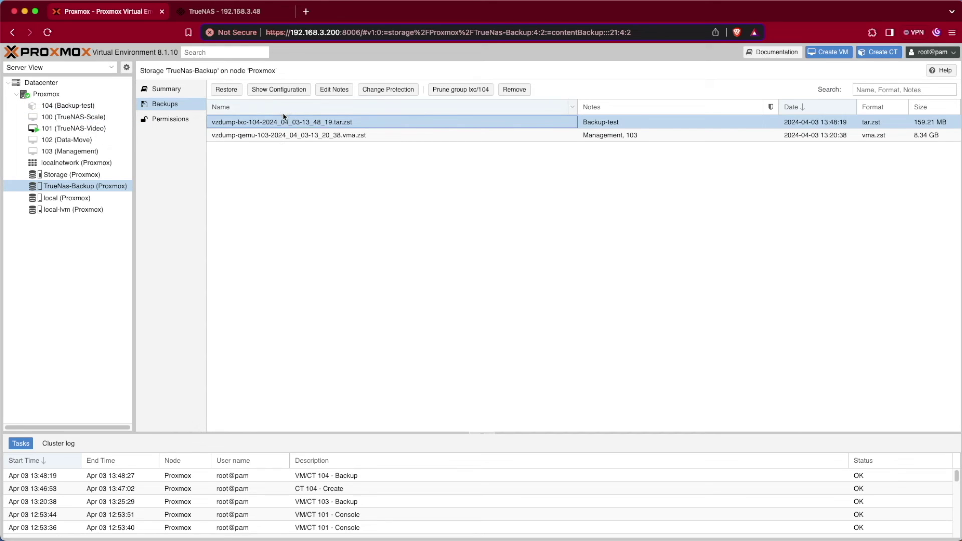
pyautogui.click(227, 90)
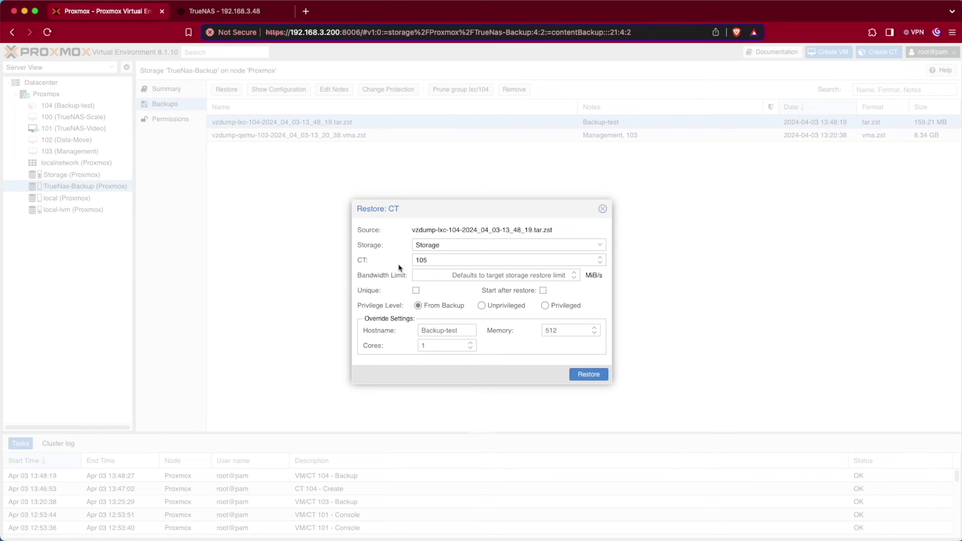
# Restore the lxc-104 backup with CT ID 105 and target storage Storage.
pyautogui.doubleClick(429, 261)
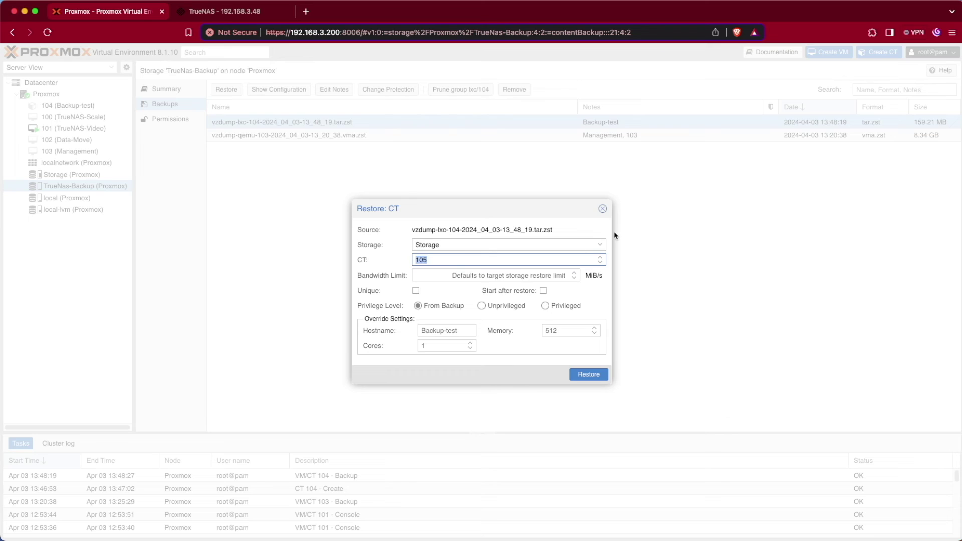
pyautogui.click(600, 245)
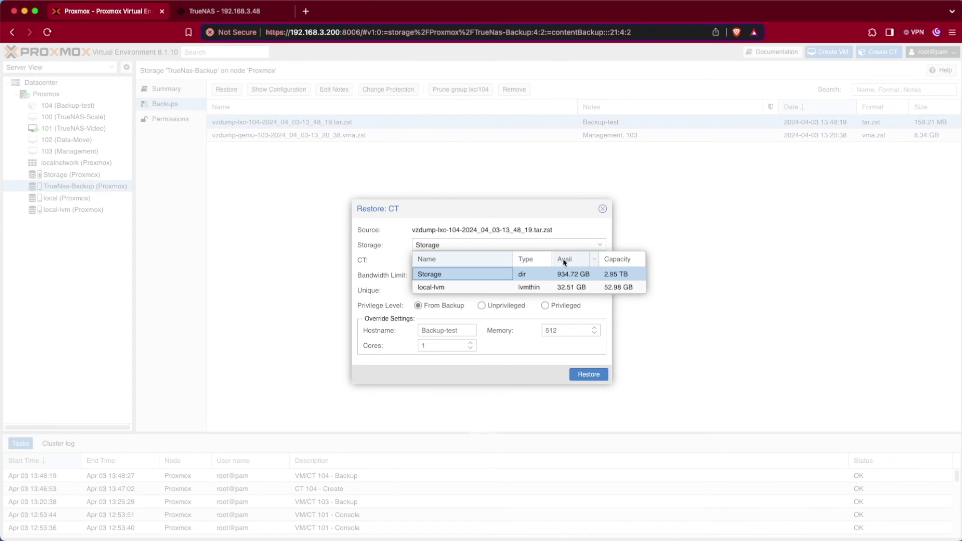
pyautogui.click(445, 275)
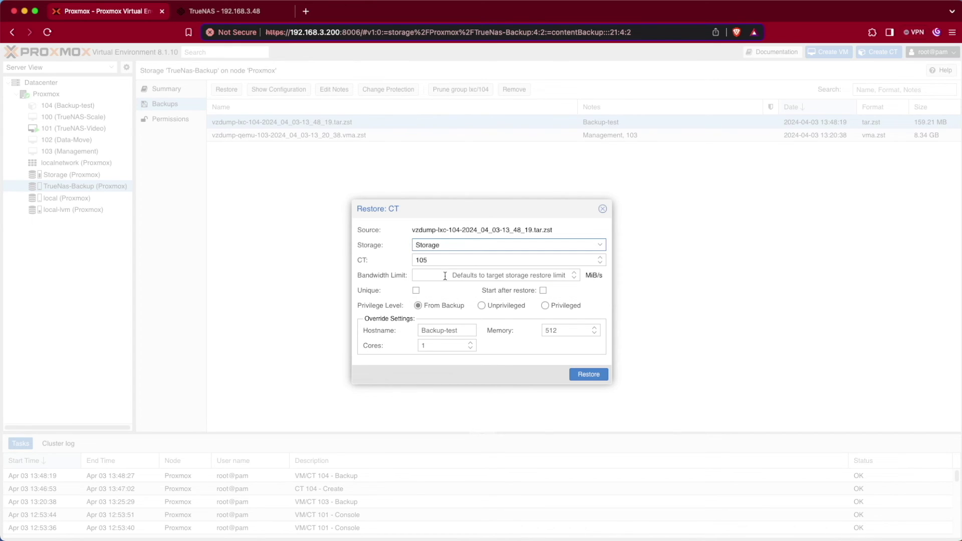
pyautogui.click(588, 374)
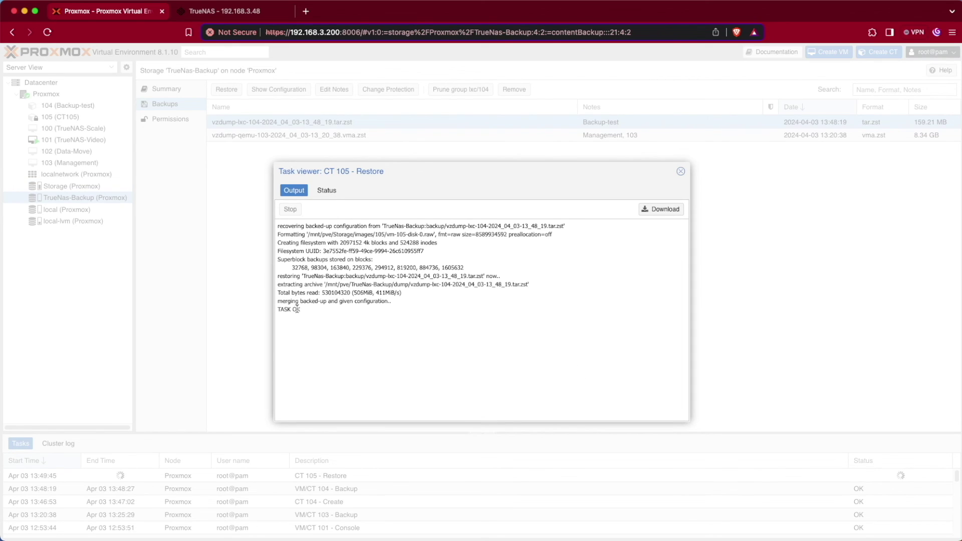
# Close the finished restore log and open the new container 105 (Backup-test).
pyautogui.moveTo(303, 311); pyautogui.dragTo(269, 308)
pyautogui.press('Escape')
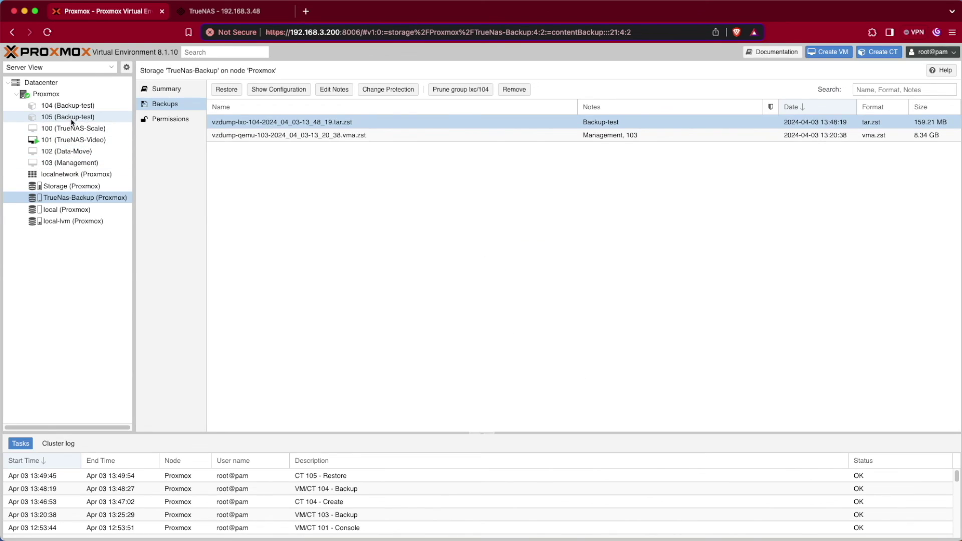
pyautogui.click(68, 117)
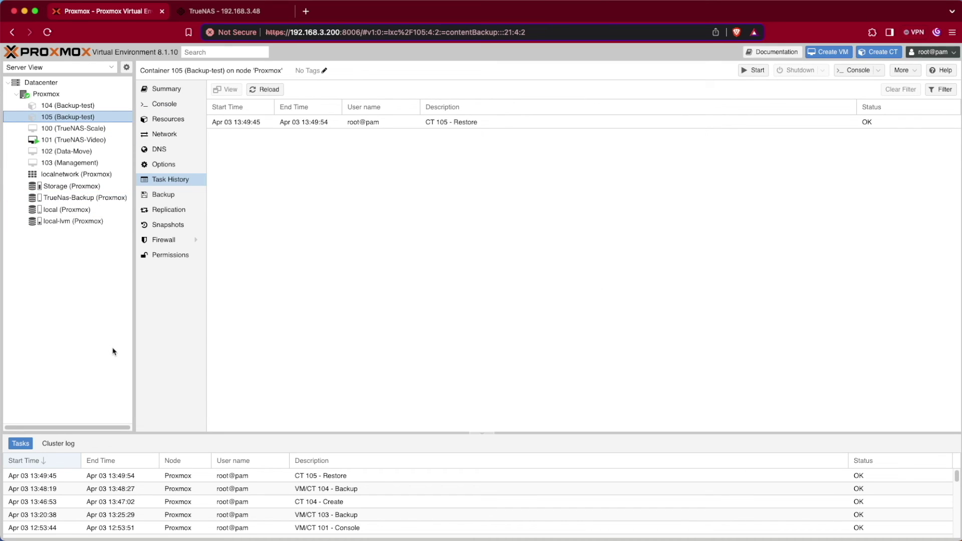